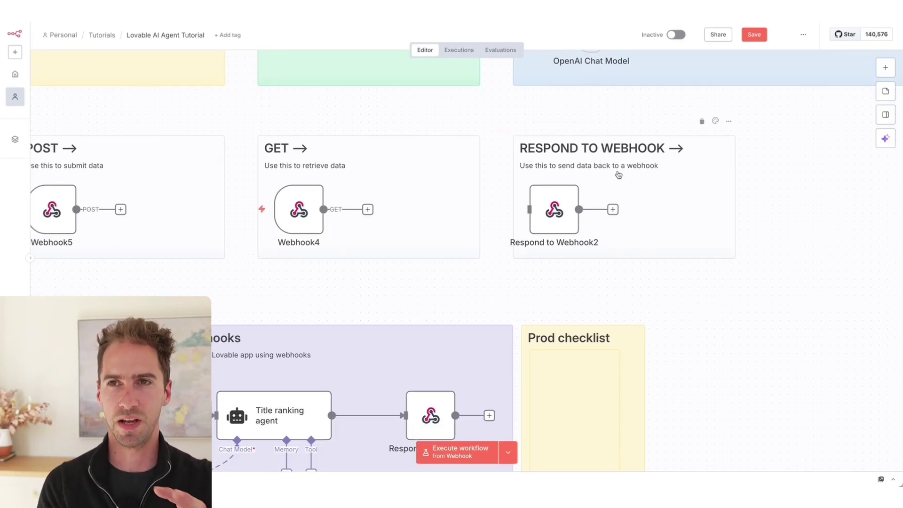
Step: Delete the Respond to Webhook2 node from the RESPOND TO WEBHOOK section
mouse_move(555, 210)
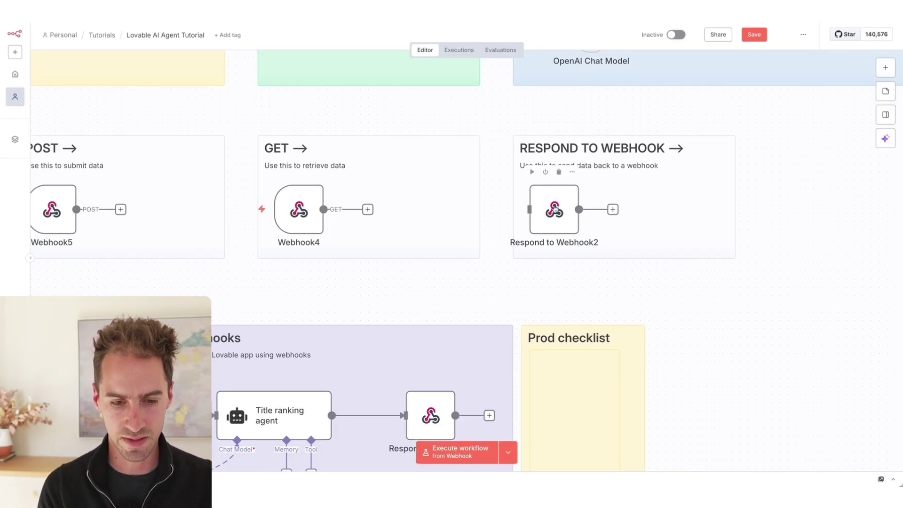
click(559, 173)
right_click(555, 215)
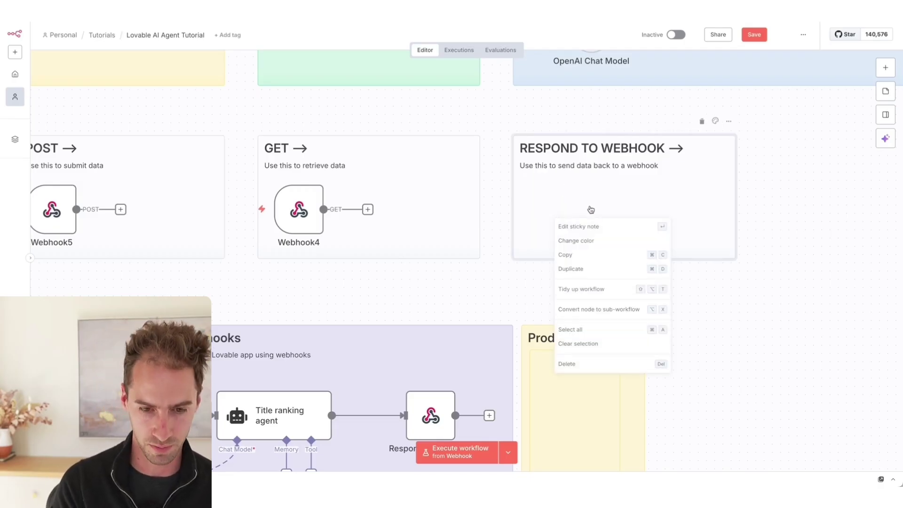
click(783, 185)
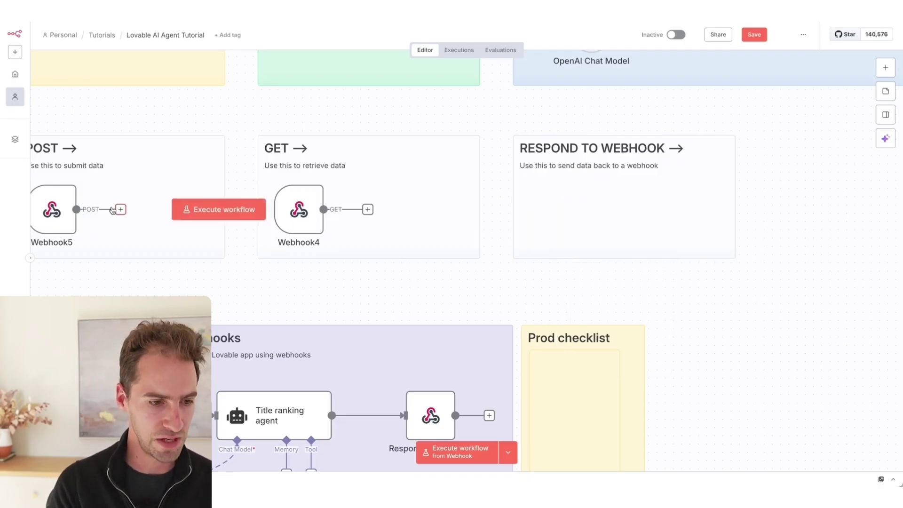
Step: Review the parameters and settings of the webhook node in the GET section, including the option to allow multiple HTTP methods
double_click(299, 207)
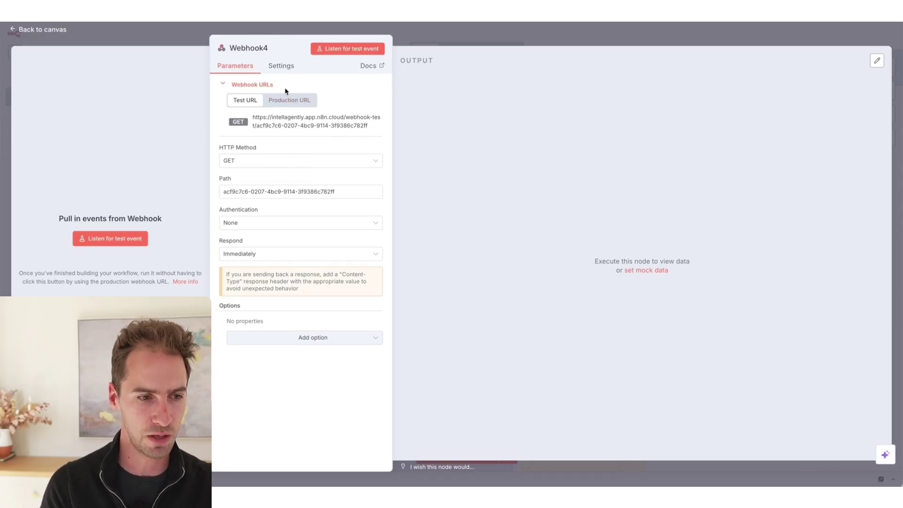
click(282, 69)
click(228, 97)
click(228, 96)
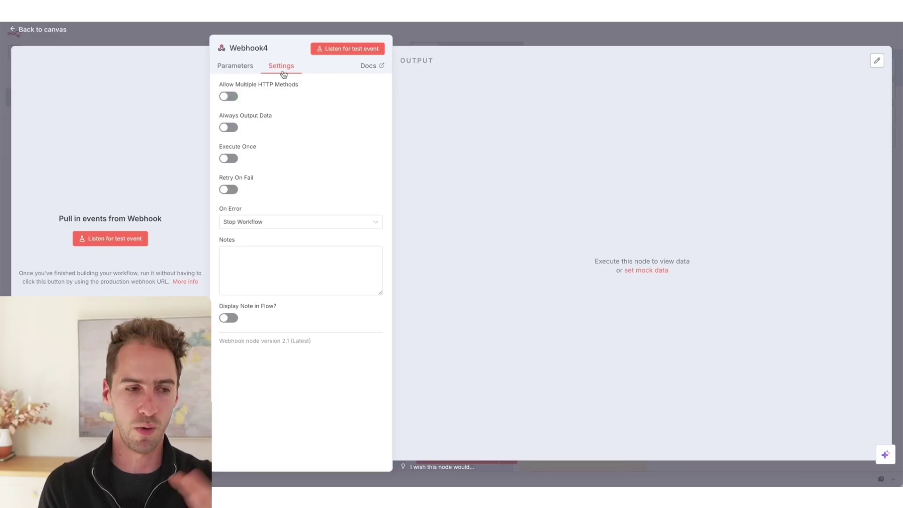
click(506, 35)
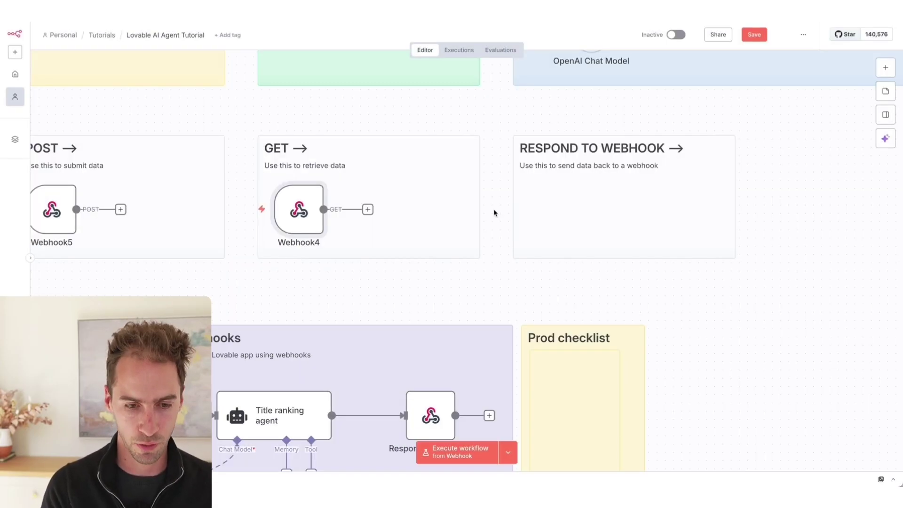
Step: Add a new Webhook trigger node for the empty POST section
key(Tab)
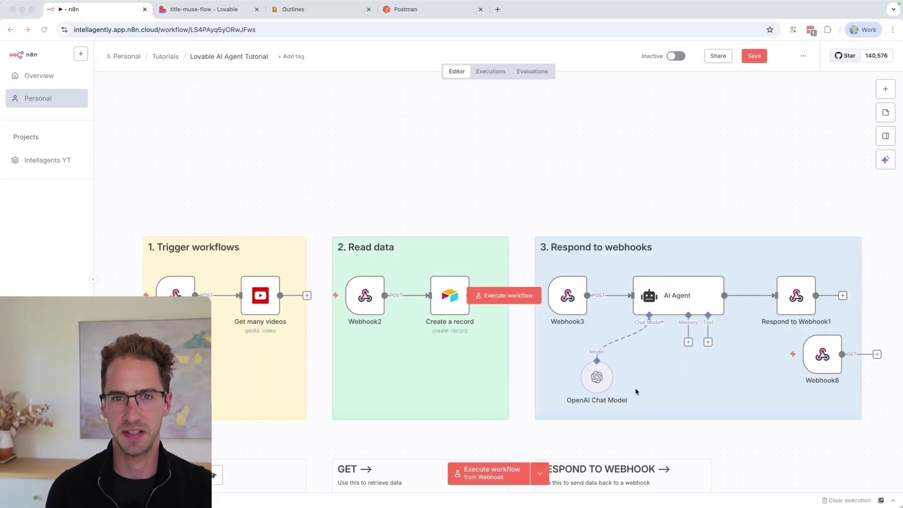
scroll(339, 278, down, 5)
scroll(339, 277, left, 2)
scroll(310, 327, down, 2)
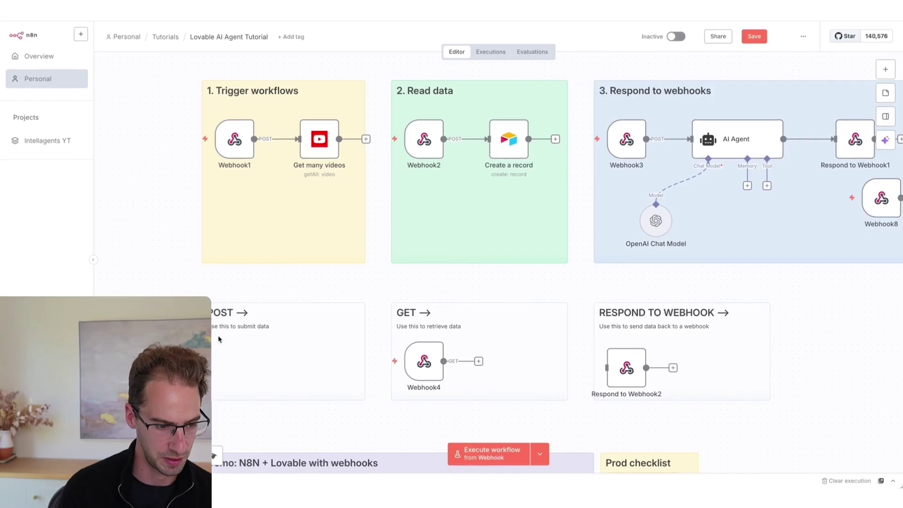
key(Tab)
text(webh)
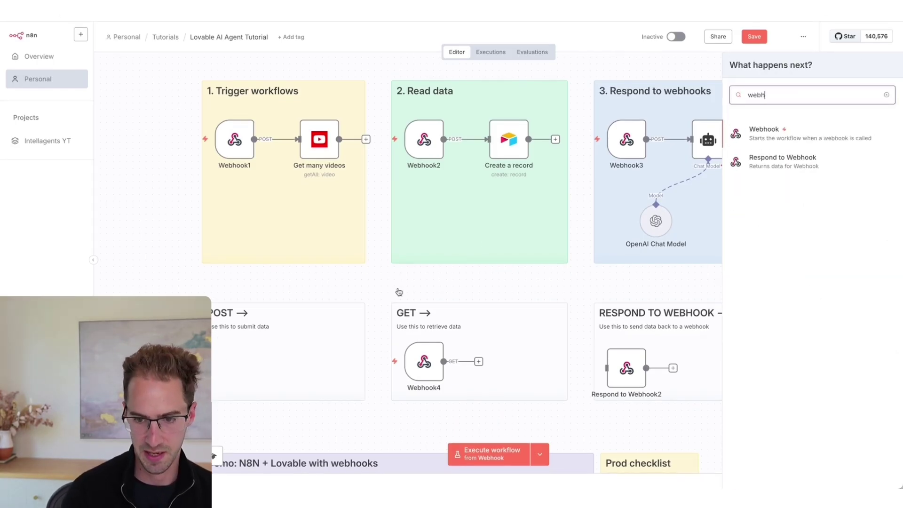
click(779, 140)
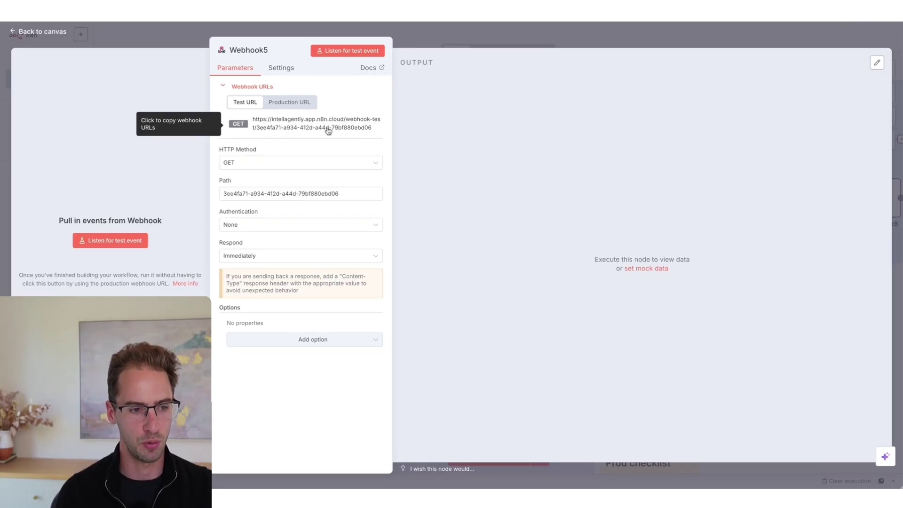
Step: Set the new webhook's HTTP method to POST and copy its test URL
click(284, 110)
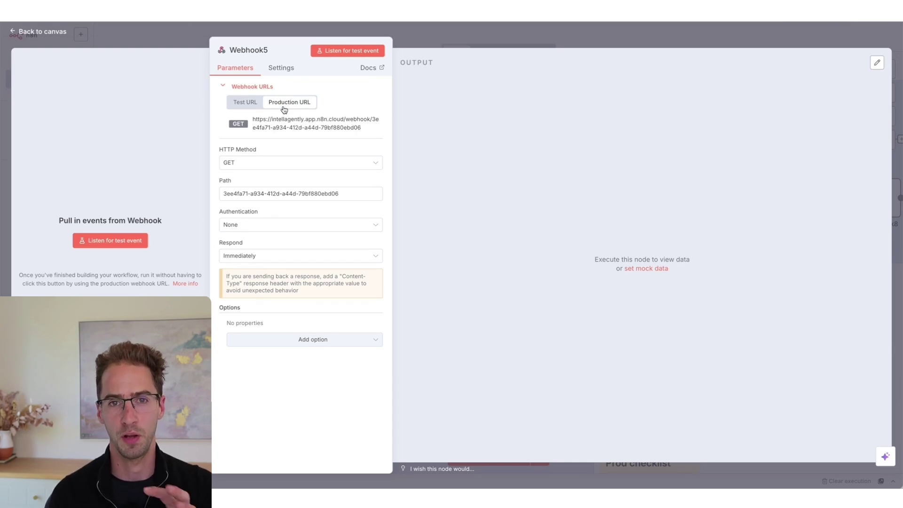
click(253, 105)
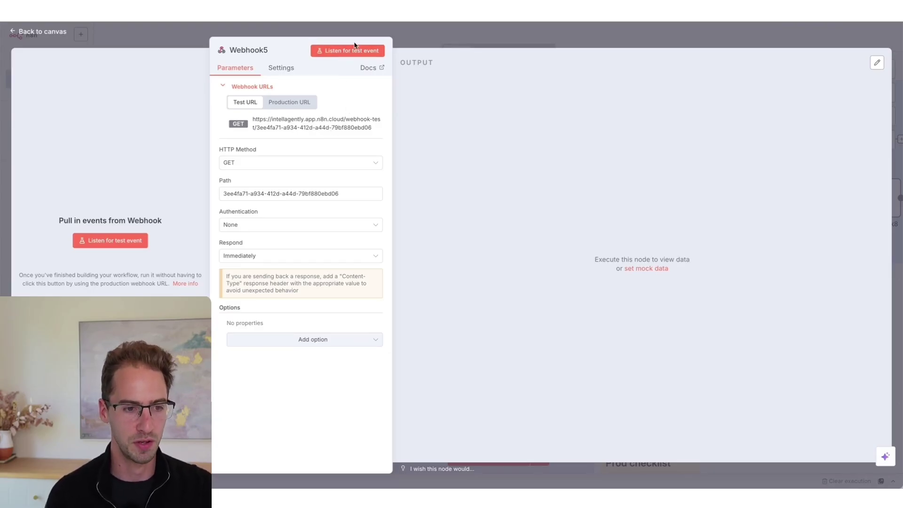
click(274, 162)
click(253, 249)
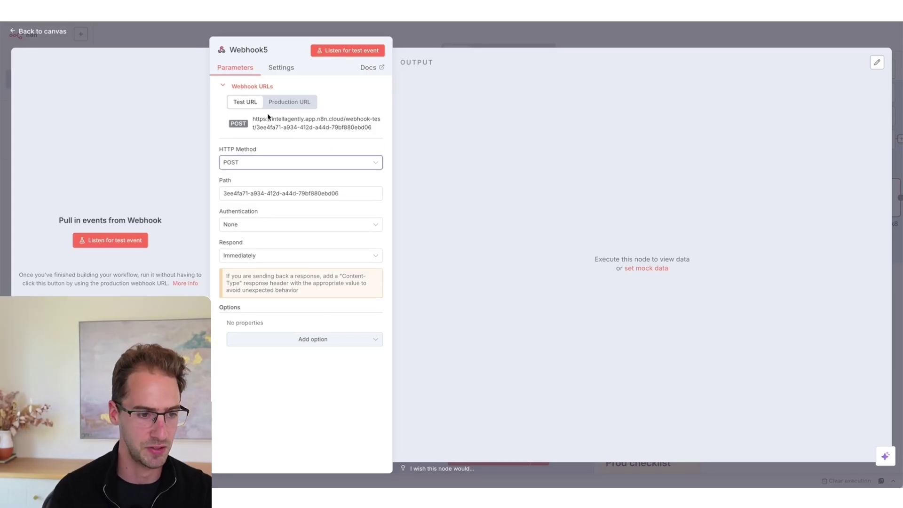
click(279, 128)
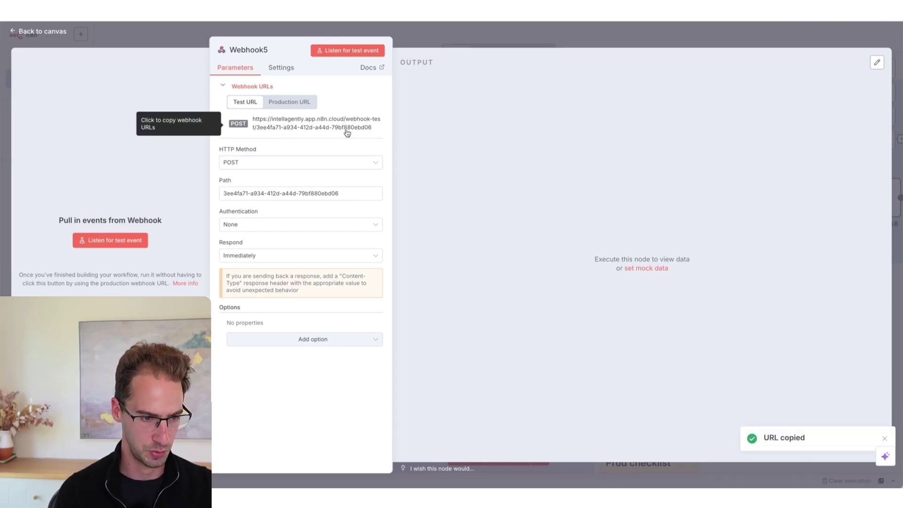
Step: Listen for a test event on the new webhook and examine the headers and body of the received request
click(115, 235)
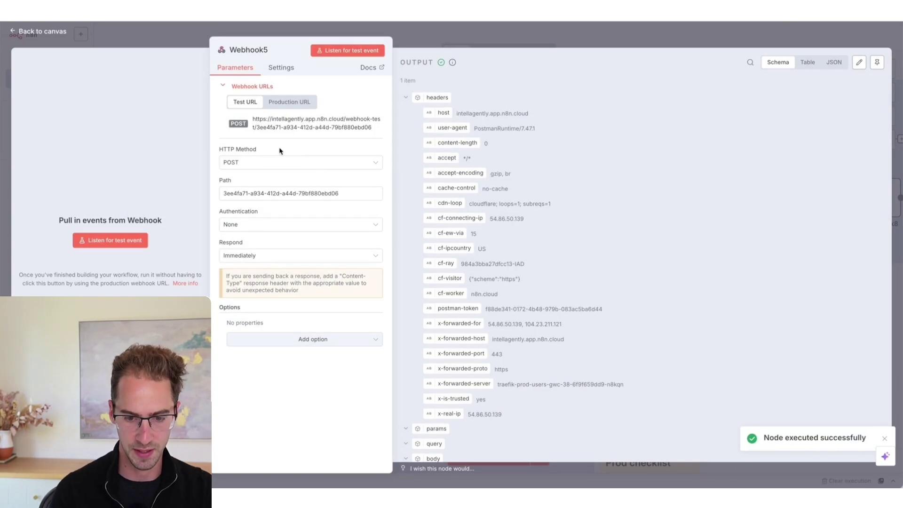
click(407, 98)
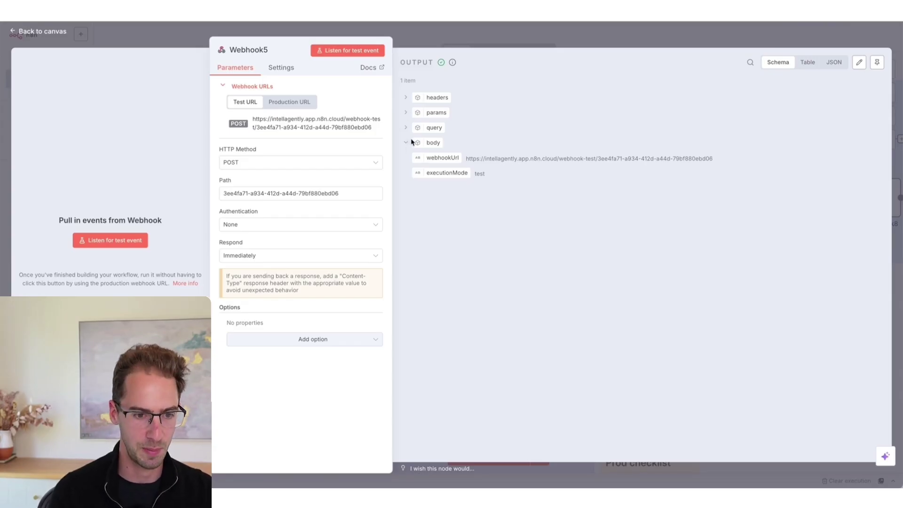
click(406, 98)
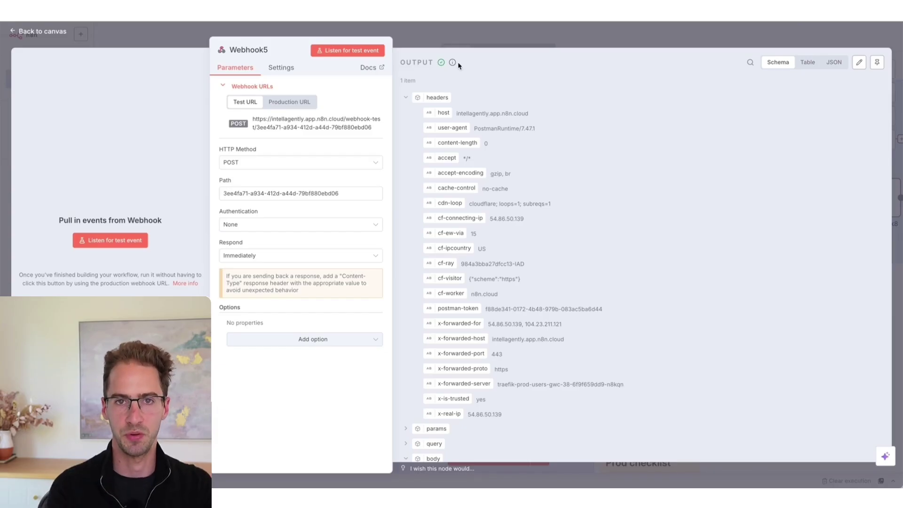
click(406, 98)
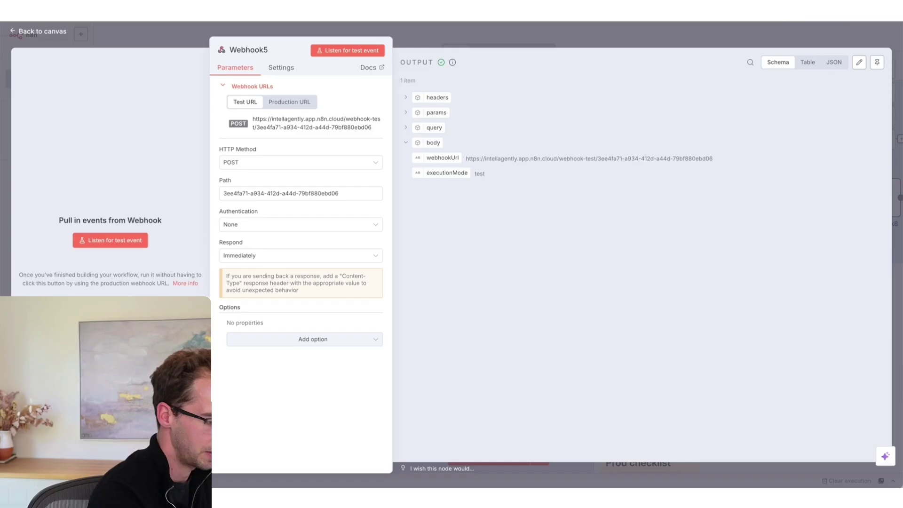
Step: Listen for another test event on the webhook and check the query data it receives
click(115, 240)
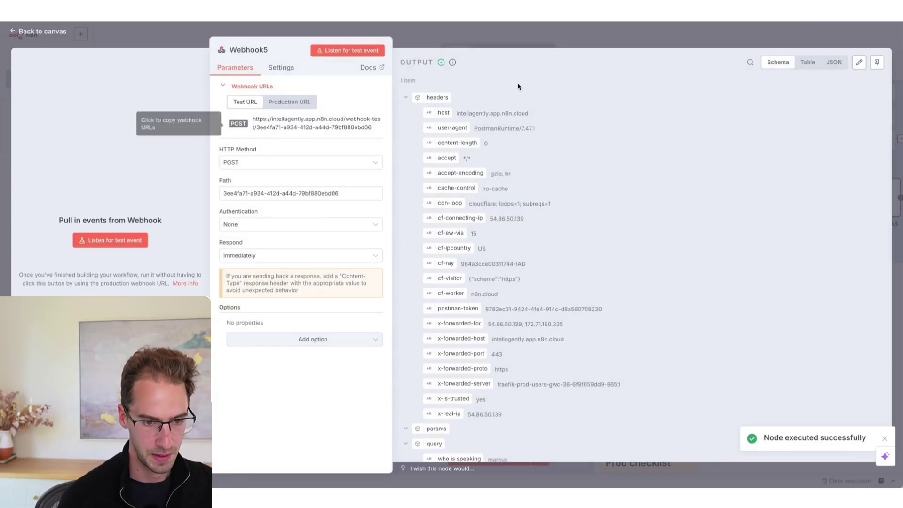
click(405, 98)
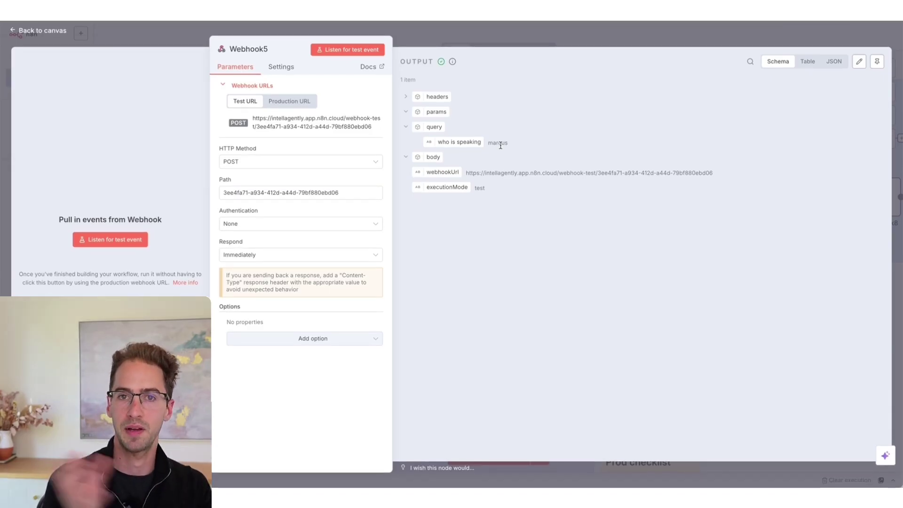
click(518, 39)
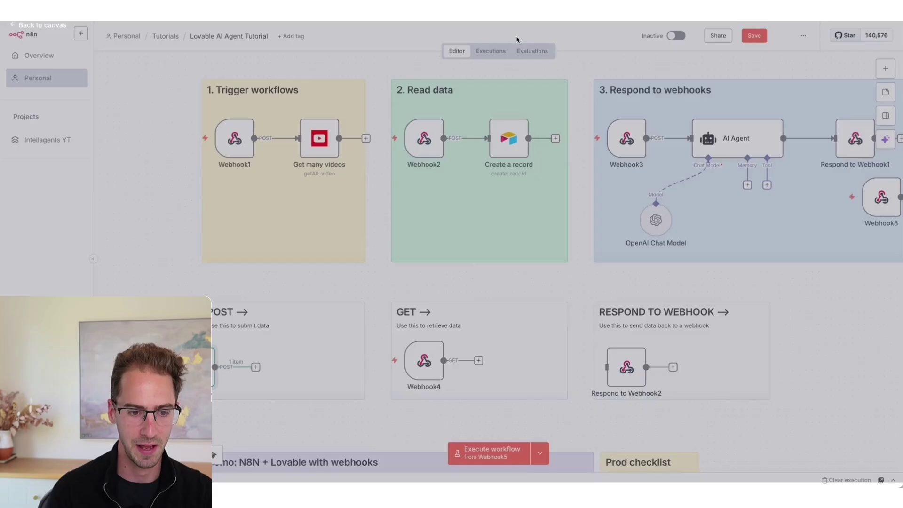
Step: Align the new webhook node inside the POST section and connect an Airtable node that creates a record
drag(195, 367, 234, 360)
click(295, 360)
text(air)
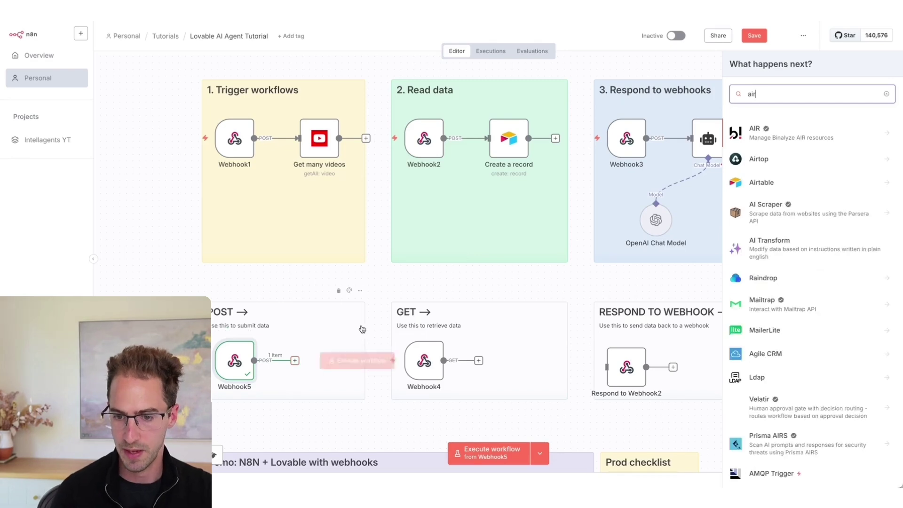
click(756, 215)
click(756, 215)
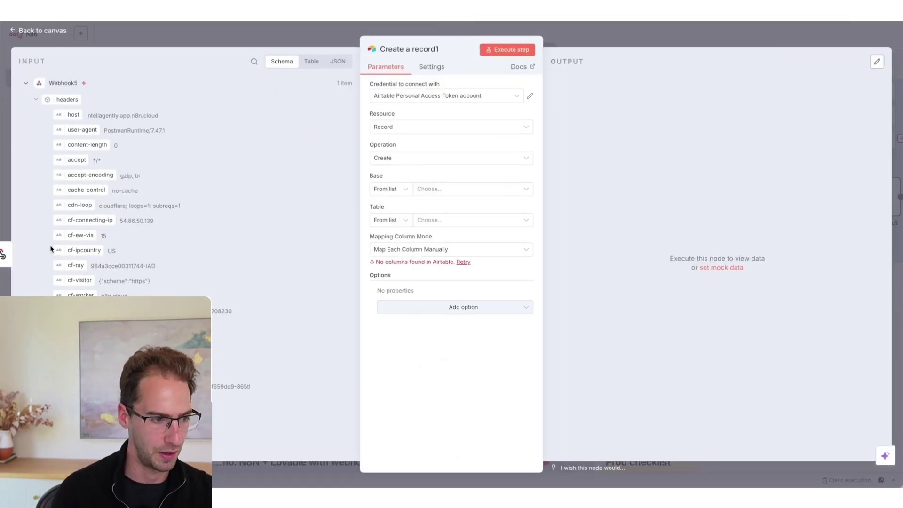
Step: Configure the Airtable record with base Intellagents and table Content, mapping the query's "who is speaking" value to the Keyword field
click(37, 100)
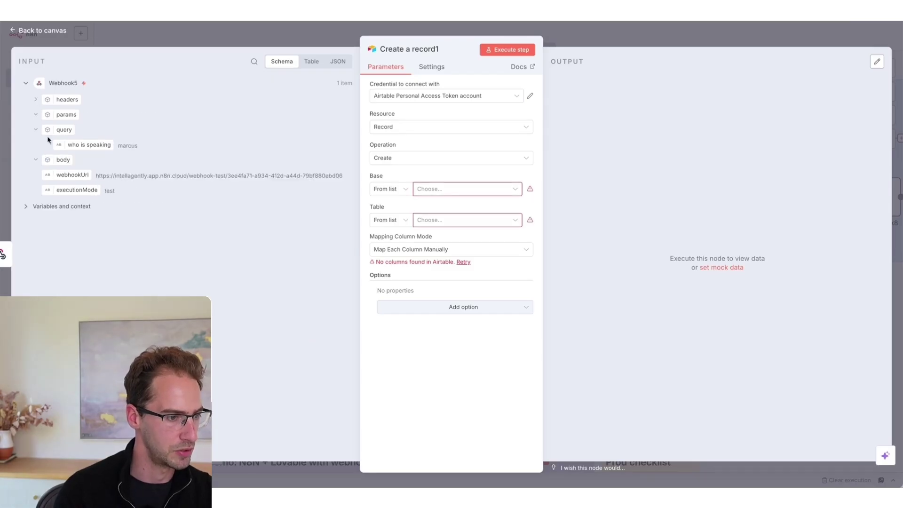
drag(68, 141, 453, 248)
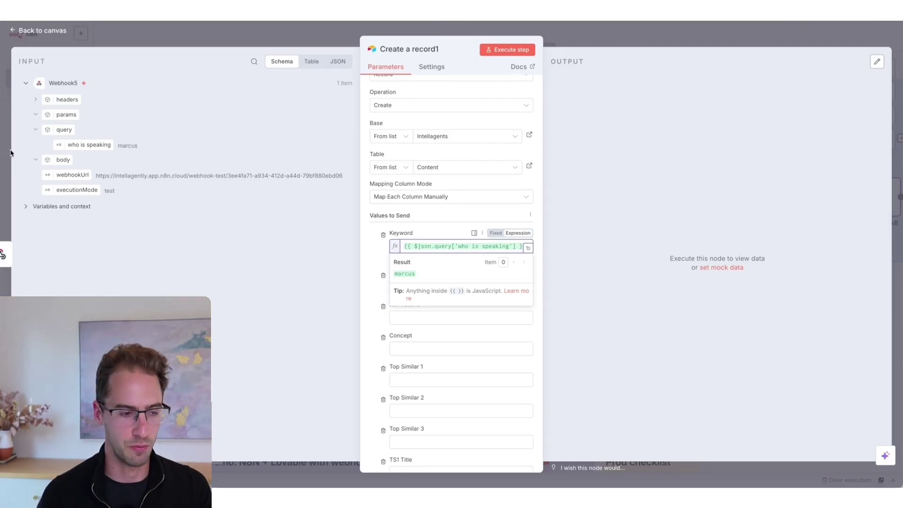
double_click(129, 146)
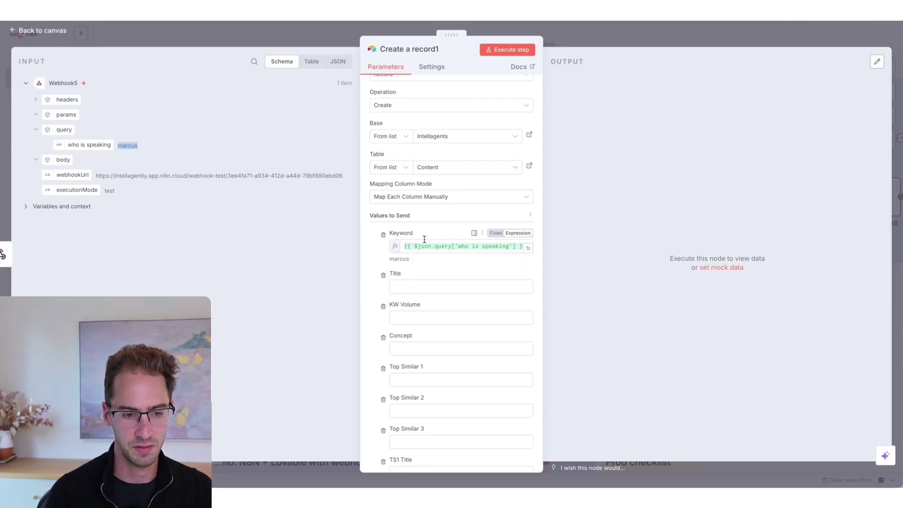
click(571, 36)
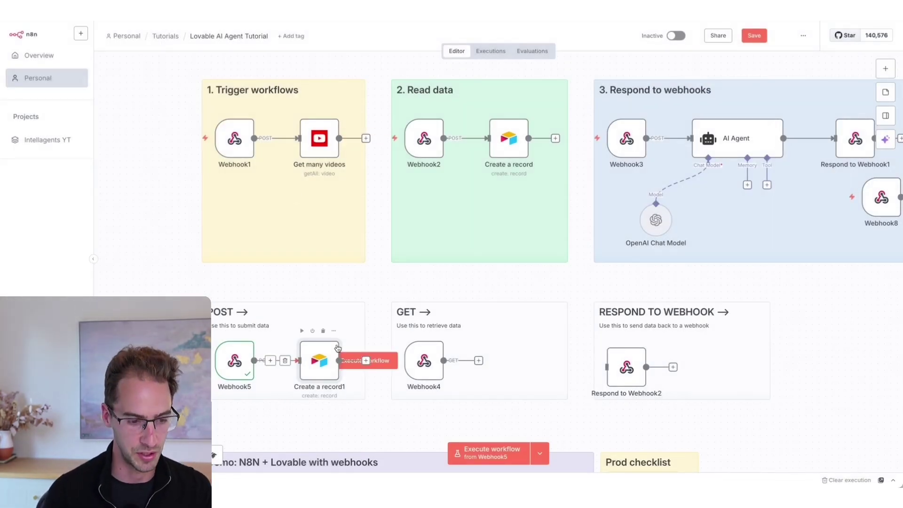
Step: Switch to the Lovable project title-muse-flow and examine the Original Title field of its YouTube title form
scroll(500, 308, down, 5)
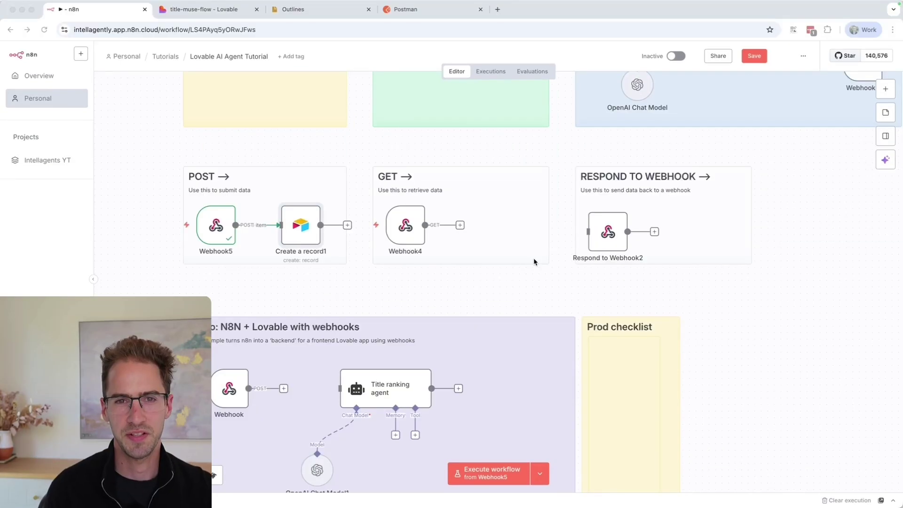
scroll(227, 277, down, 3)
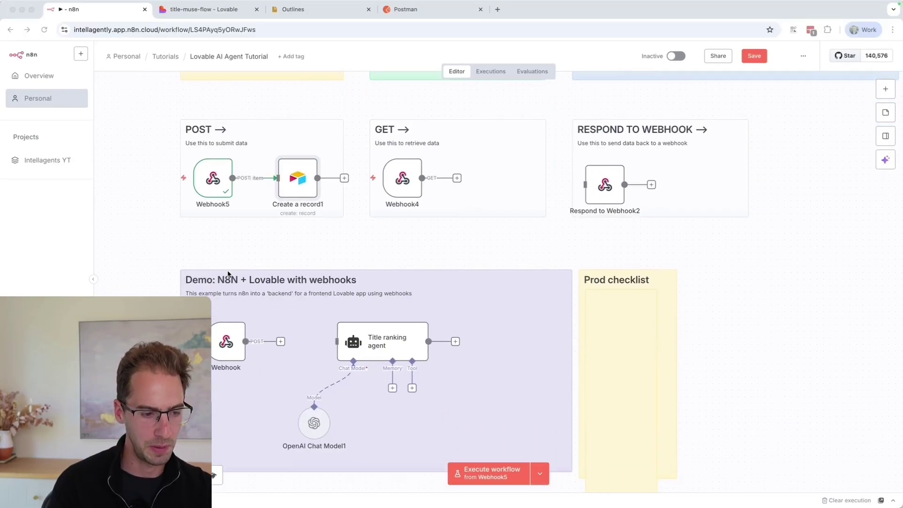
key(ctrl+Tab)
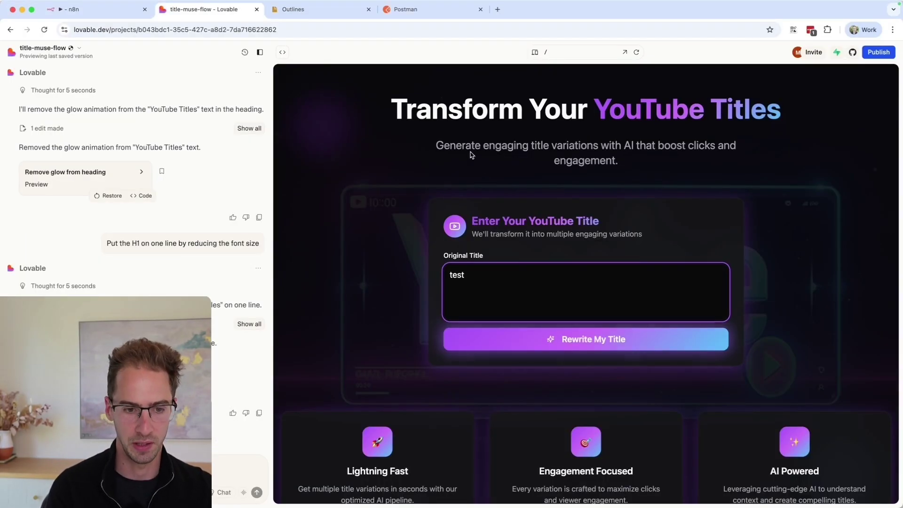
double_click(474, 278)
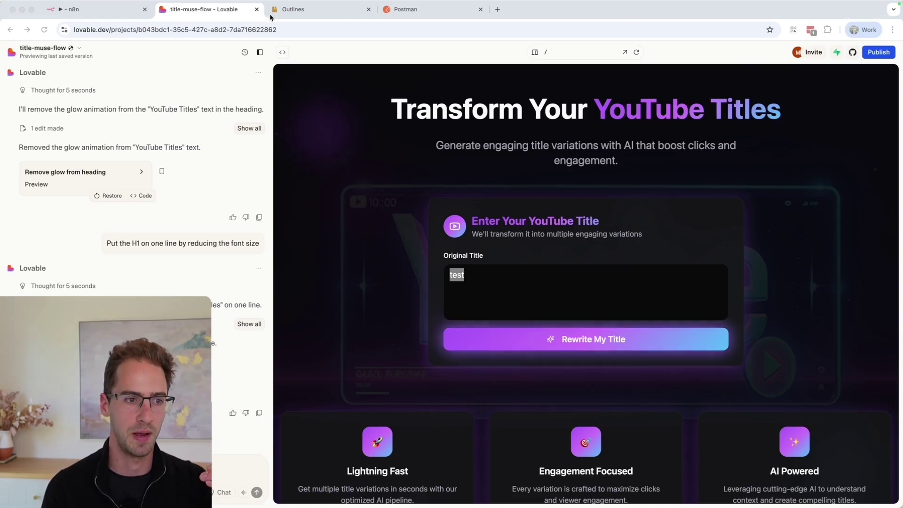
Step: Trigger the demo section's Webhook node in n8n from the Lovable app and open the node to inspect the received request
click(106, 12)
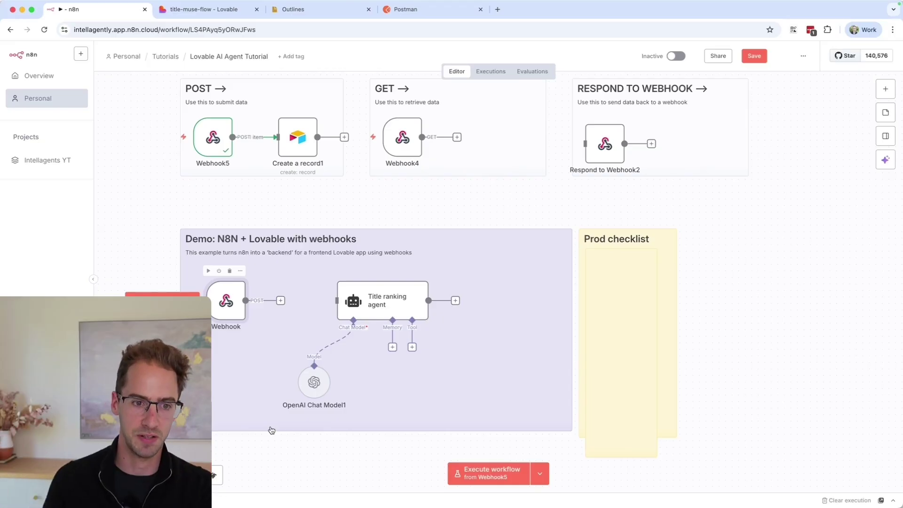
click(212, 10)
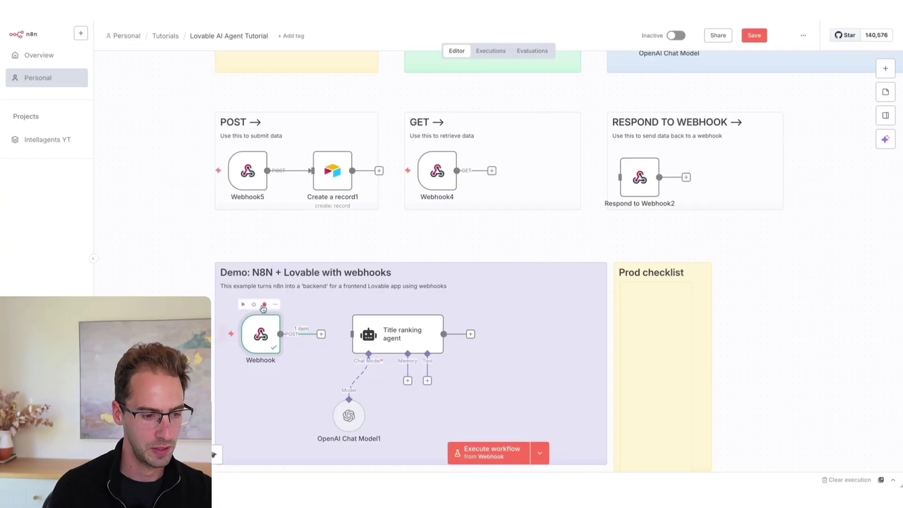
scroll(264, 308, down, 2)
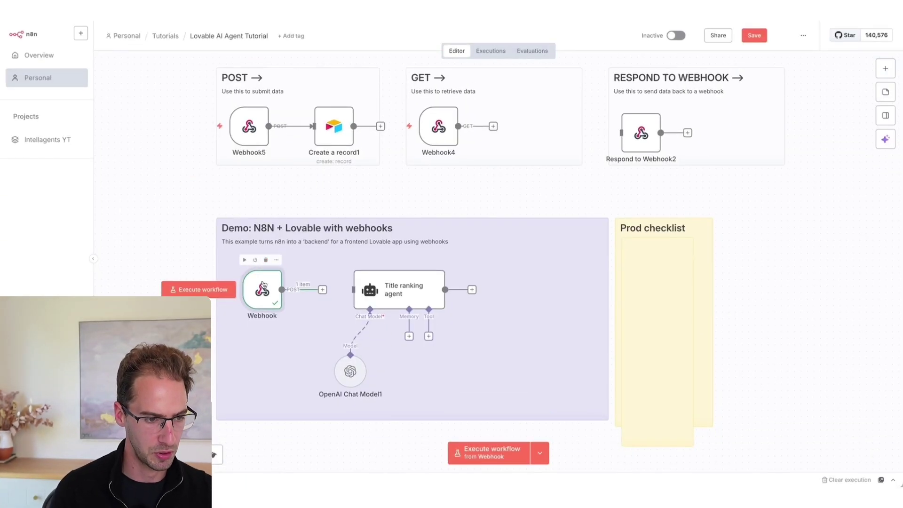
double_click(263, 285)
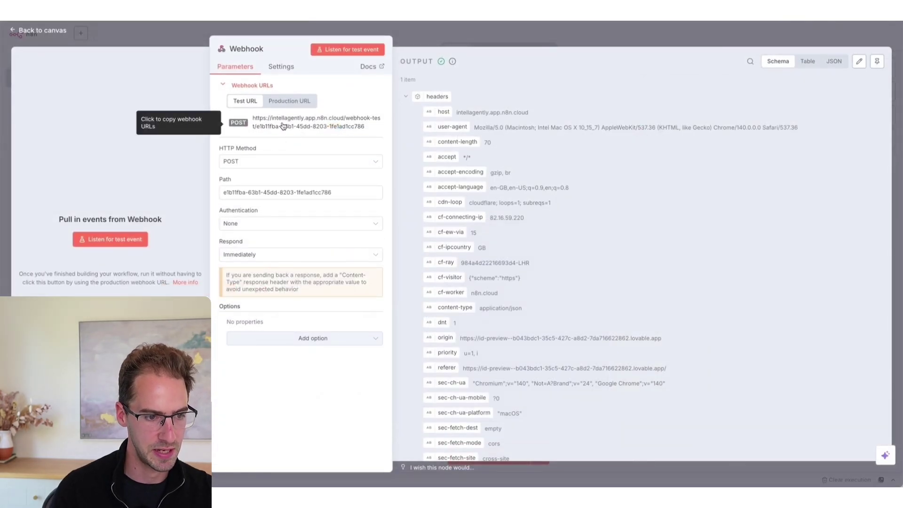
Step: Copy the Webhook node's test URL and start listening for a test event
click(286, 126)
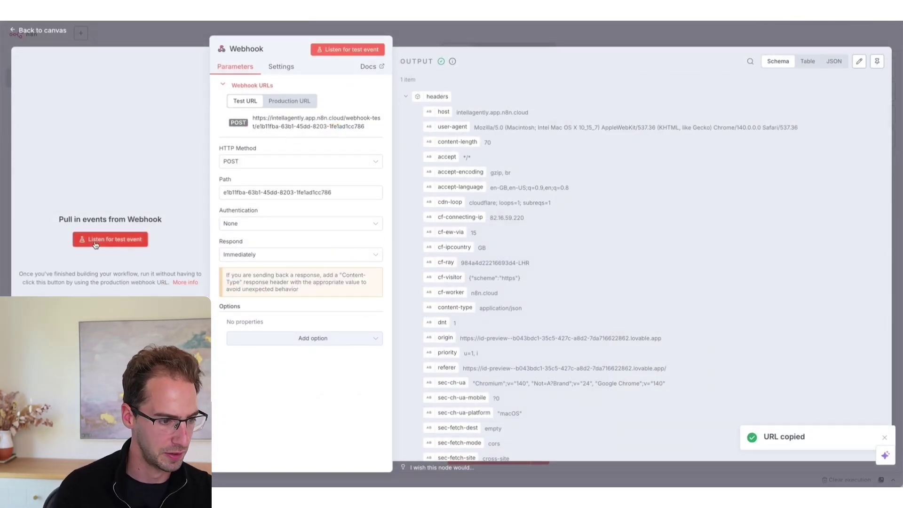
click(96, 243)
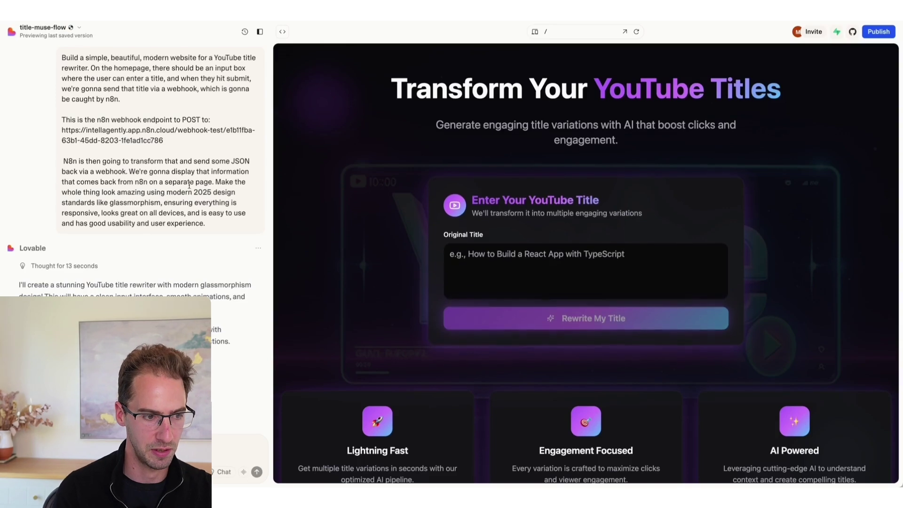
Step: In the Lovable project, check the webhook endpoint in the prompt and submit the title "How to use n8n" for rewriting
drag(61, 130, 199, 141)
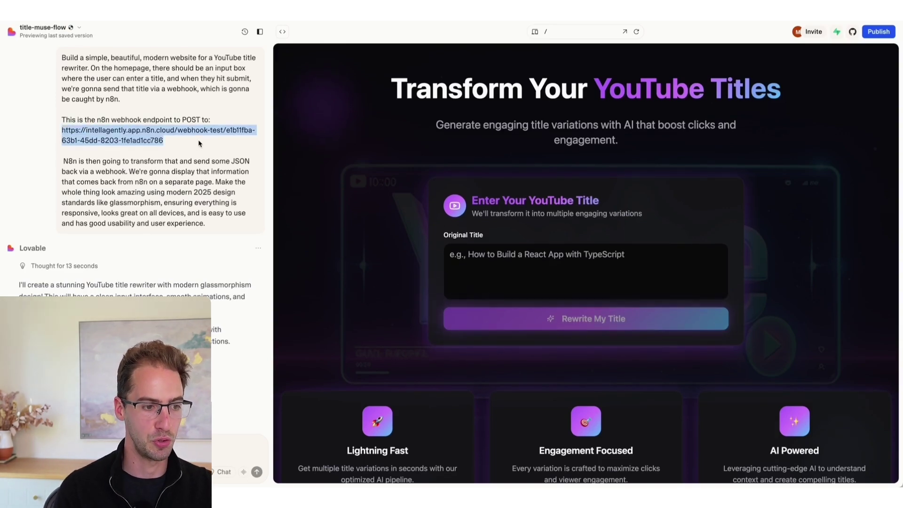
click(183, 138)
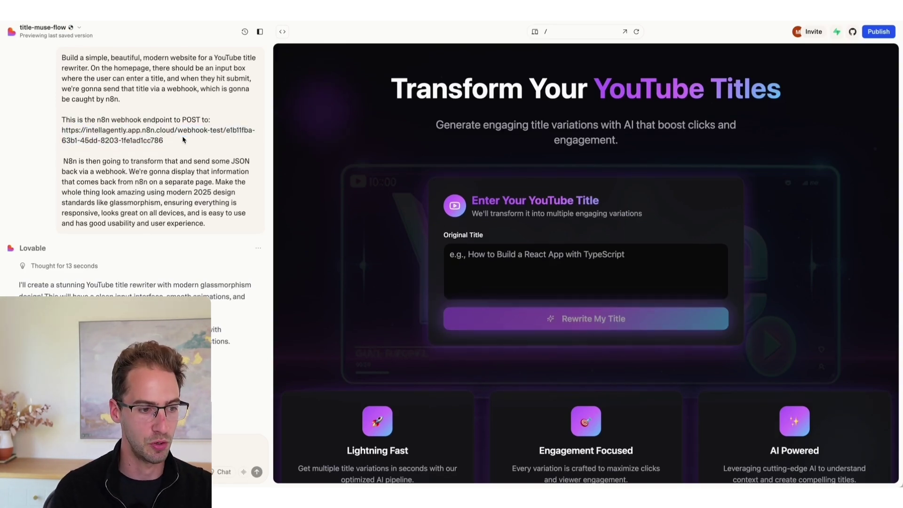
click(514, 271)
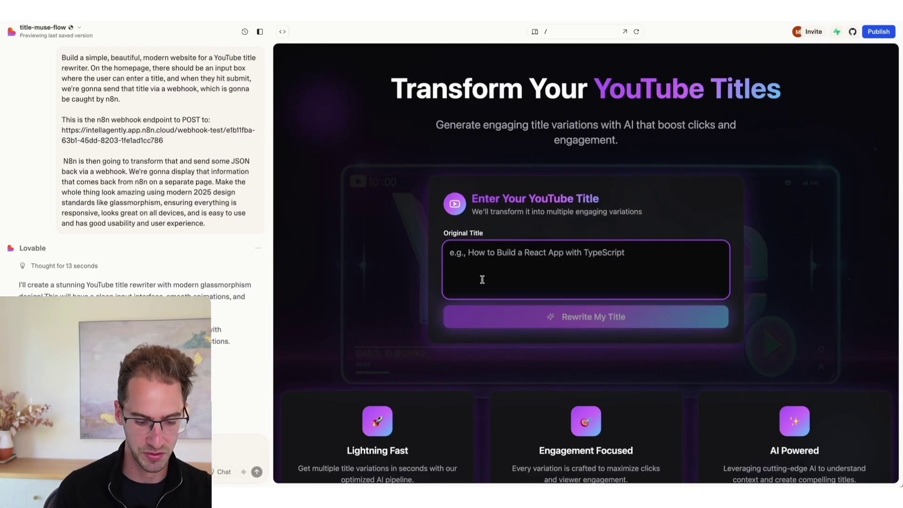
text(How to use n8n)
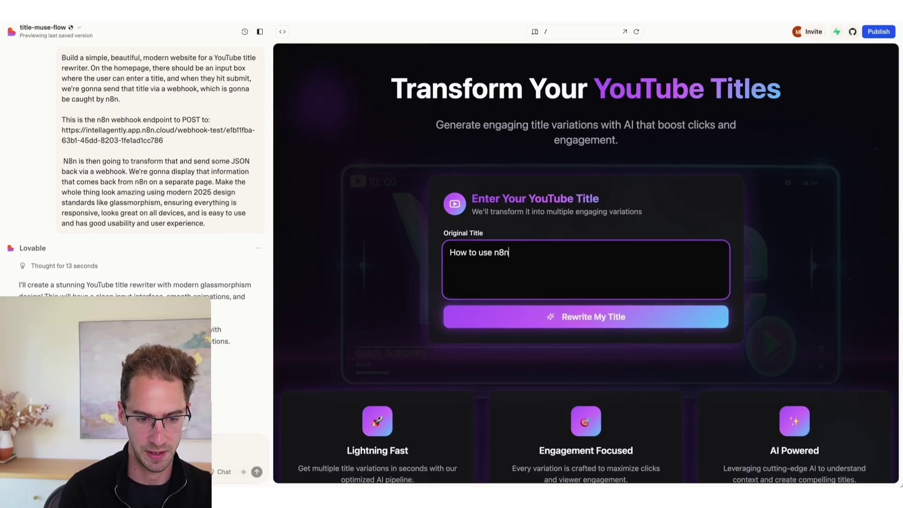
click(540, 317)
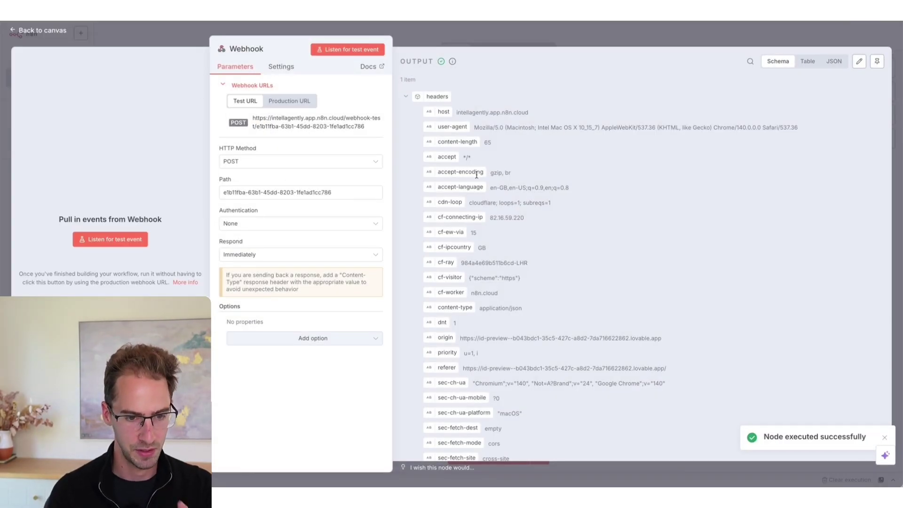
Step: Collapse the headers in the Webhook output and examine the title value received in the request body
click(405, 97)
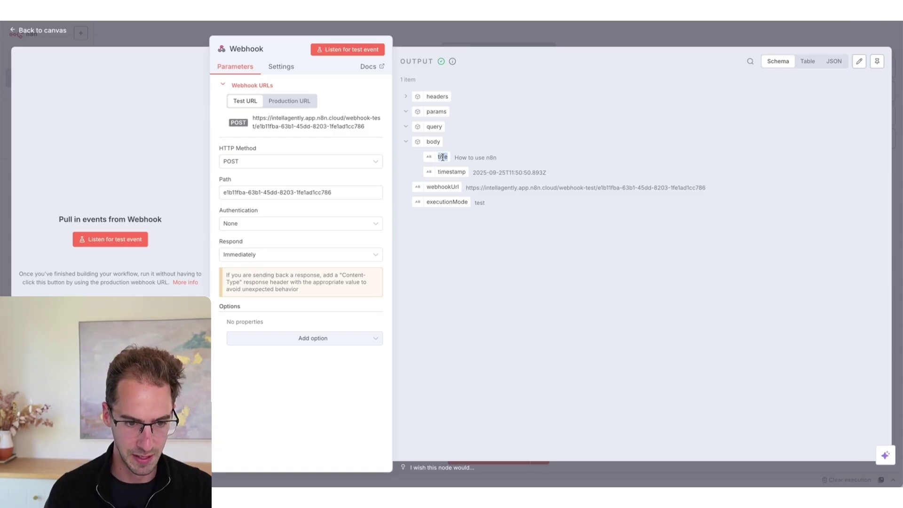
triple_click(460, 157)
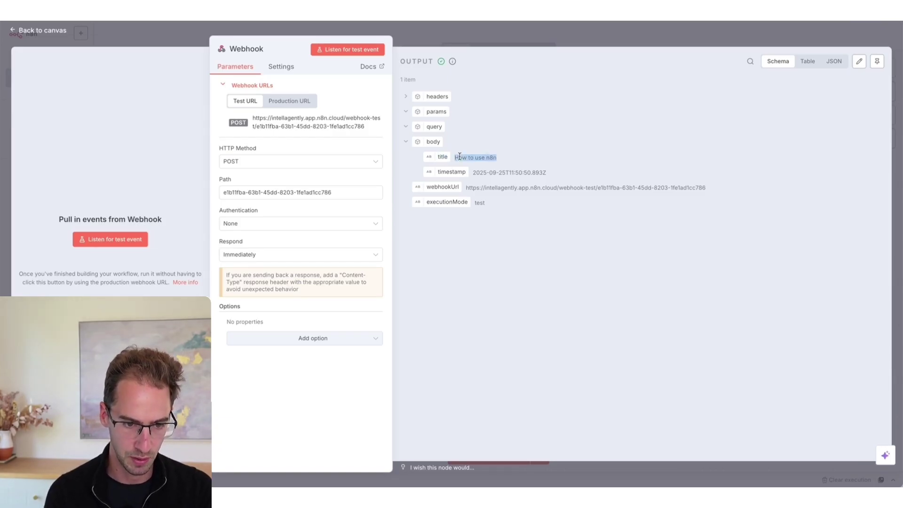
click(487, 159)
drag(483, 158, 460, 157)
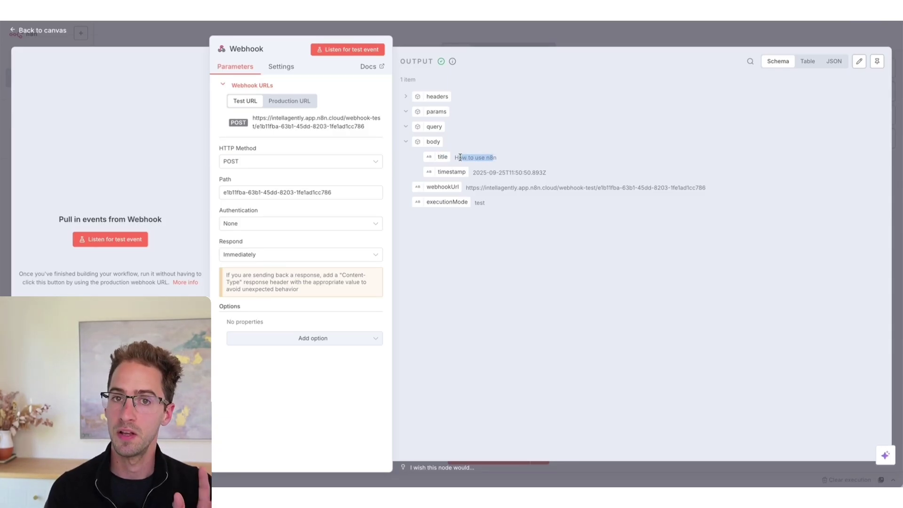
key(Escape)
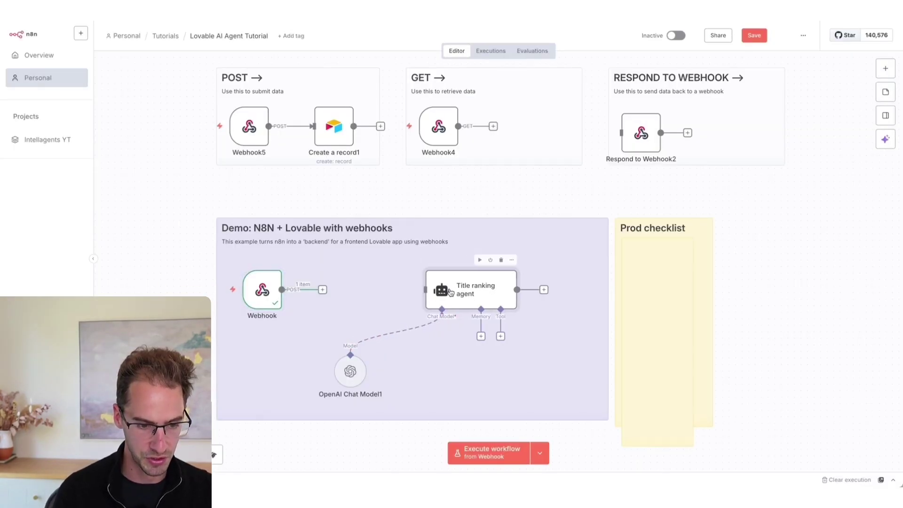
Step: Add an AI Agent node after the demo section's Webhook node
click(323, 290)
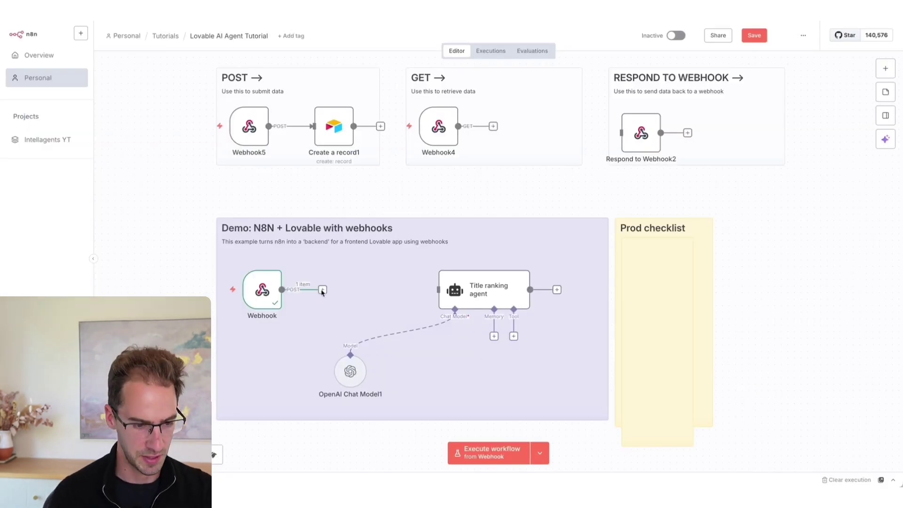
click(322, 289)
text(a)
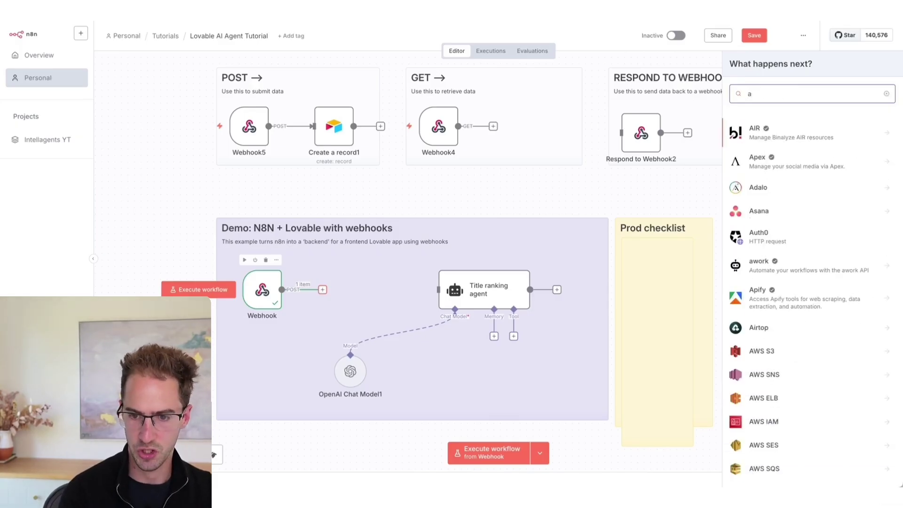
text(i age)
click(763, 130)
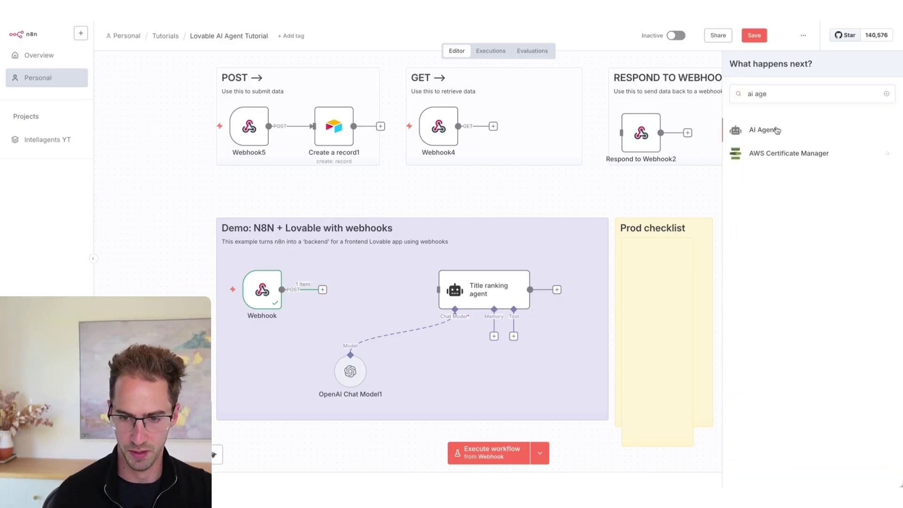
Step: Define the agent's user prompt below as "Take the following title and rewrite 10 variations following youtube best practices."
click(471, 132)
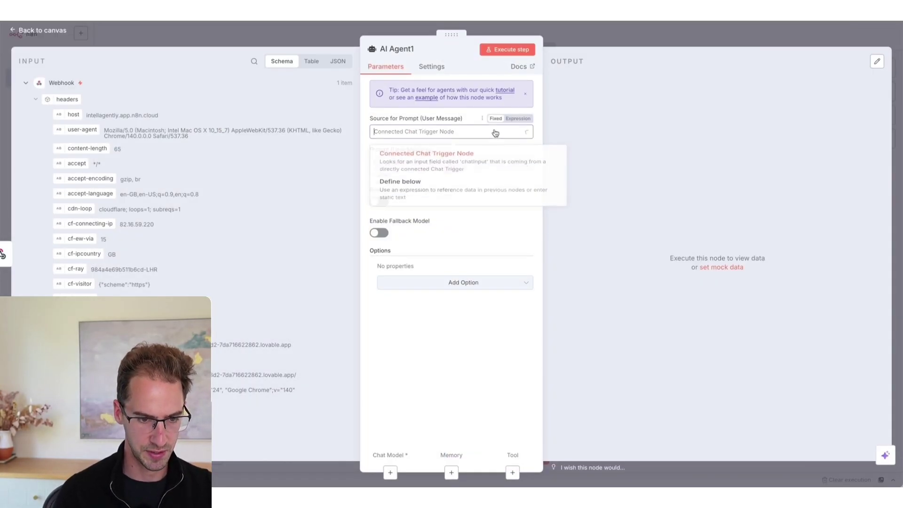
click(403, 196)
text(Take)
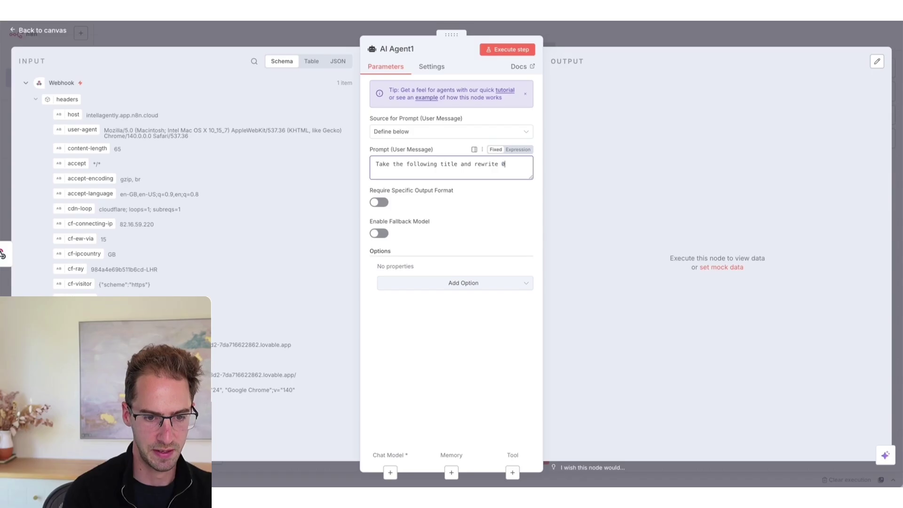
text( the following title and rewrite 10 variations following youtube best prac)
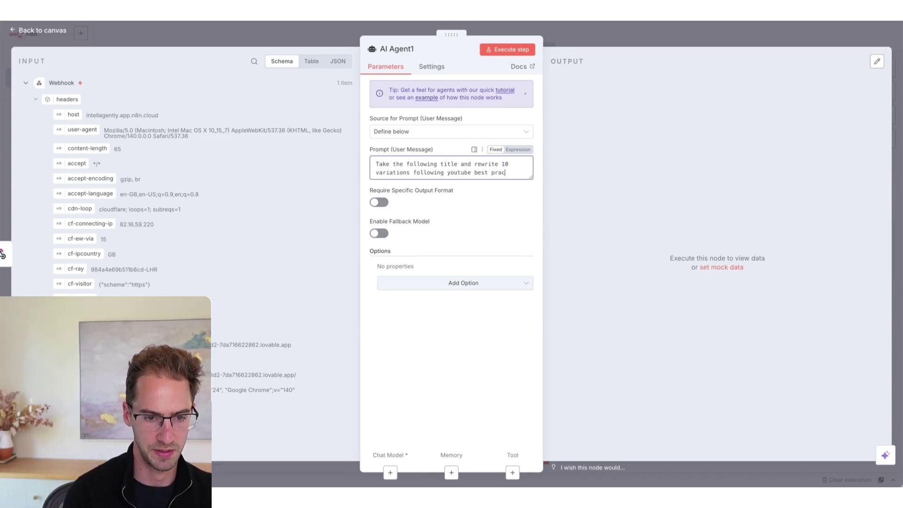
key(Return)
key(Return)
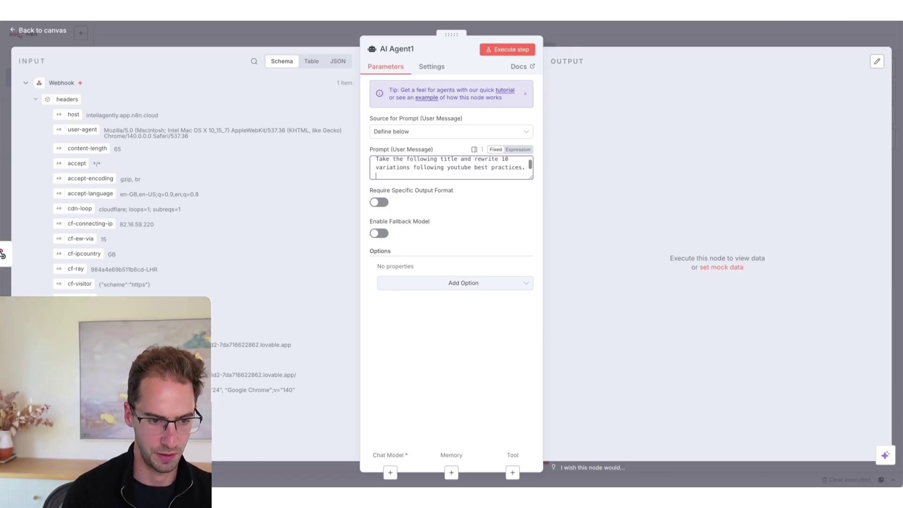
Step: Insert the webhook body's title at the end of the agent prompt as {{ $json.body.title }}
click(35, 101)
drag(71, 163, 405, 179)
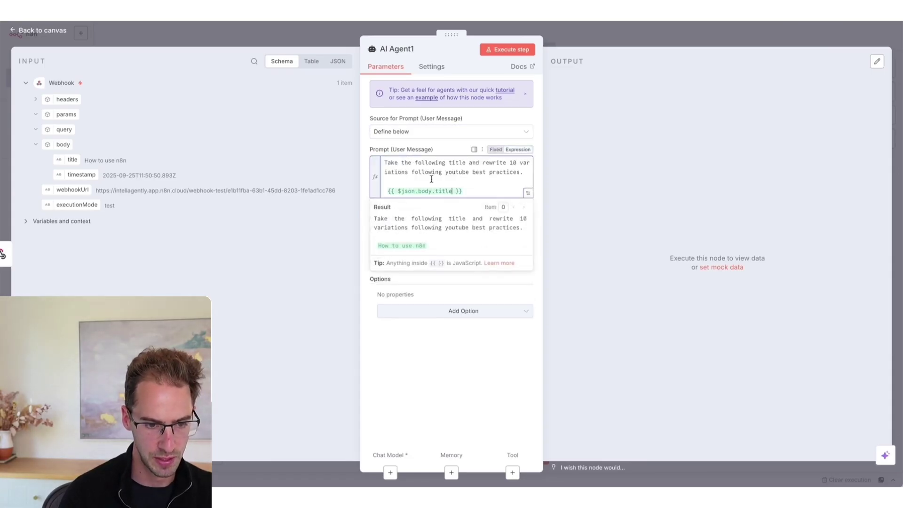
click(631, 27)
Step: Attach the existing OpenAI Chat Model1 to AI Agent1 and execute the agent to generate title variations
drag(341, 356, 445, 362)
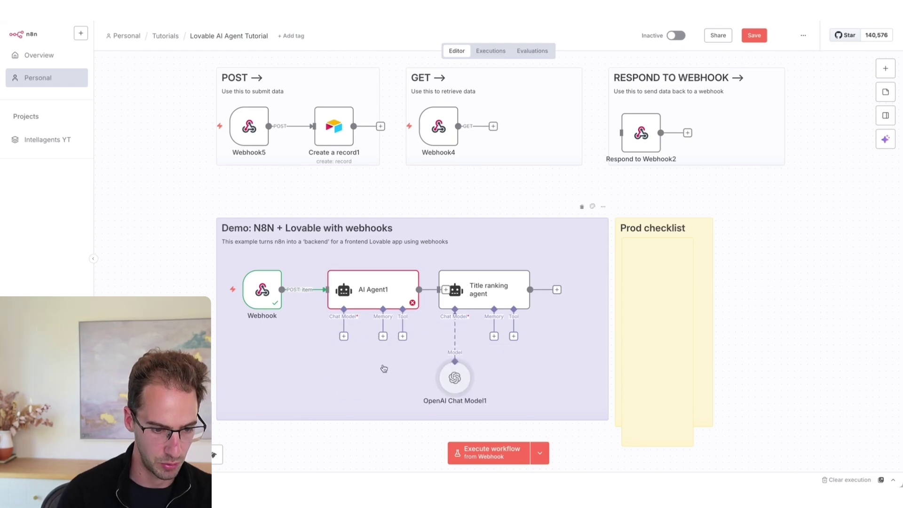
double_click(380, 297)
click(514, 49)
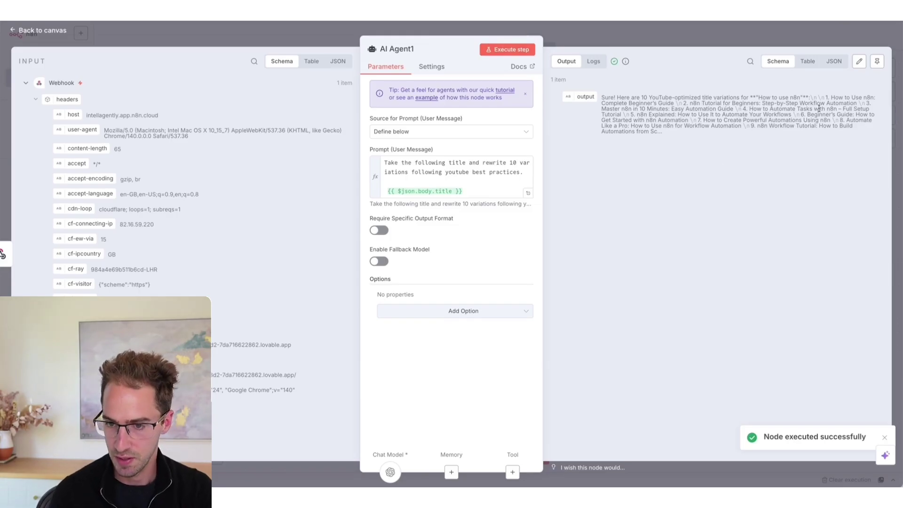
click(647, 42)
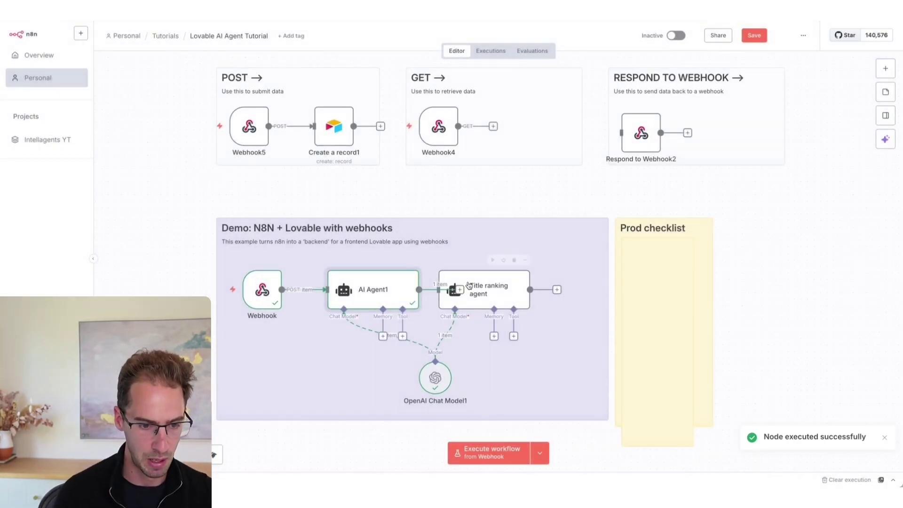
Step: Connect AI Agent1 to the Title ranking agent and execute the ranking agent while reviewing its scoring prompt
drag(505, 285, 500, 279)
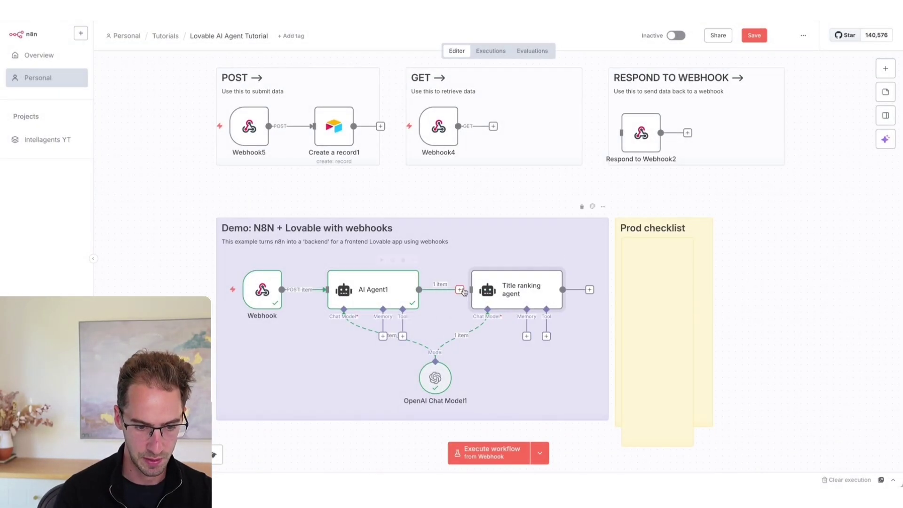
double_click(526, 294)
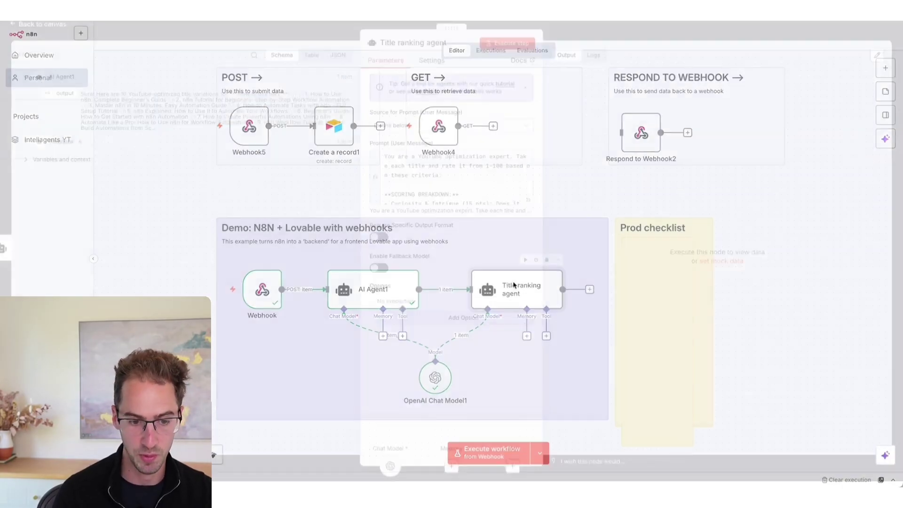
scroll(430, 172, down, 12)
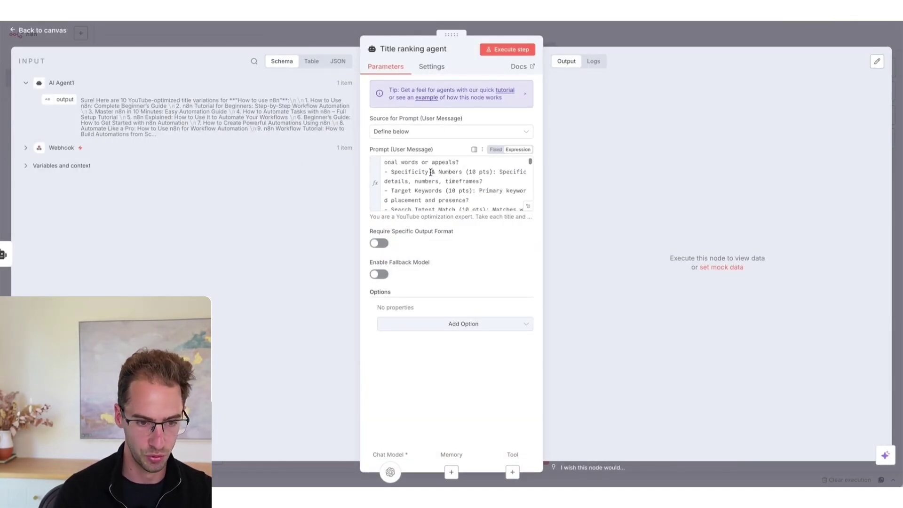
click(507, 49)
scroll(442, 198, down, 15)
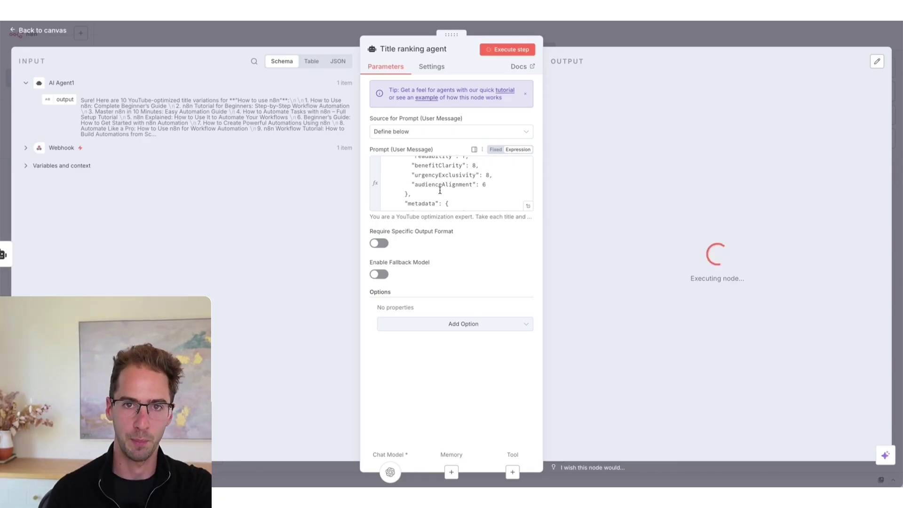
scroll(453, 197, up, 15)
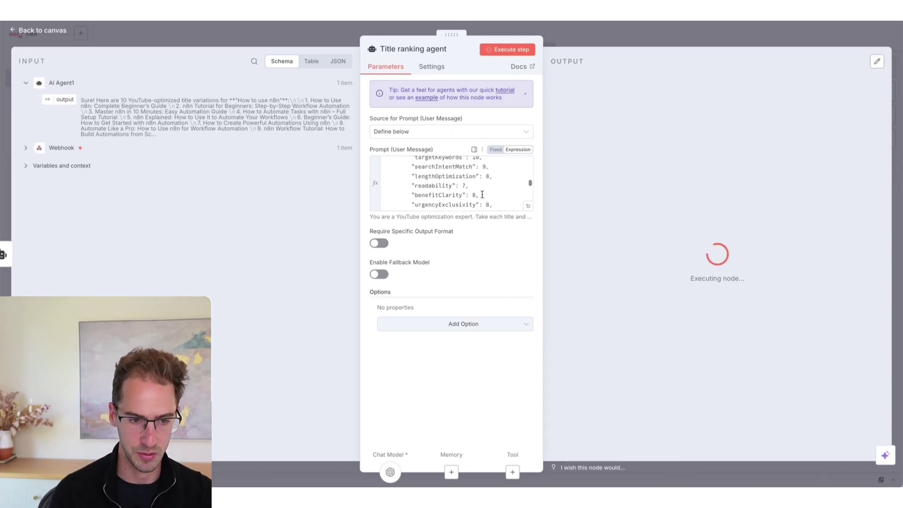
scroll(443, 188, up, 10)
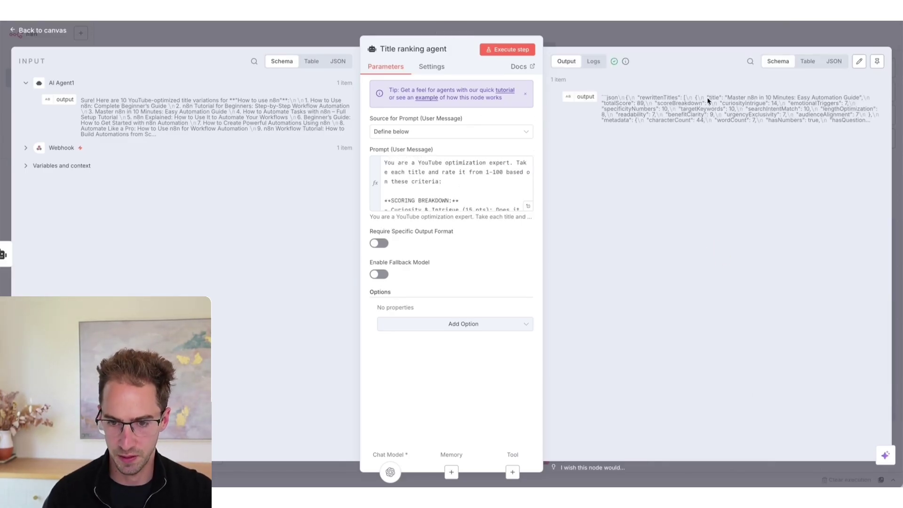
click(646, 34)
Step: Add a Respond to Webhook node after the Title ranking agent, keeping Respond With at First Incoming Item
scroll(556, 196, right, 3)
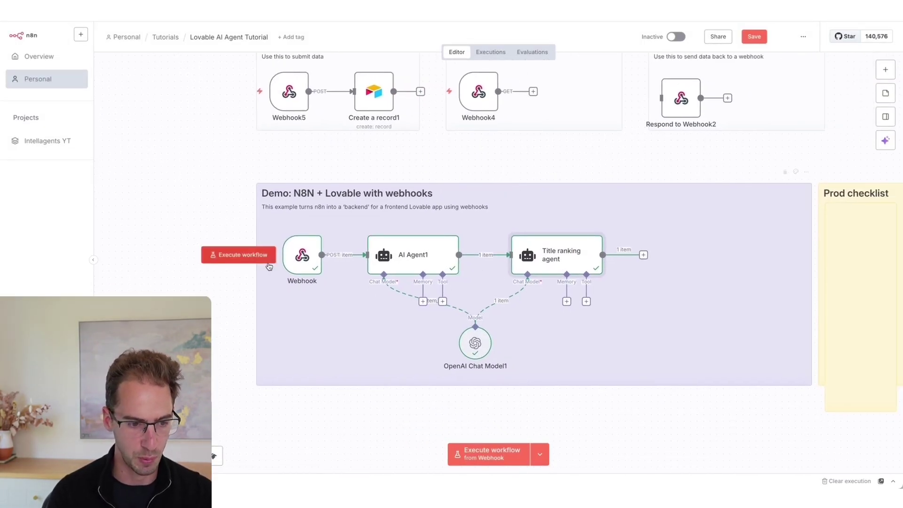
click(643, 255)
text(respon)
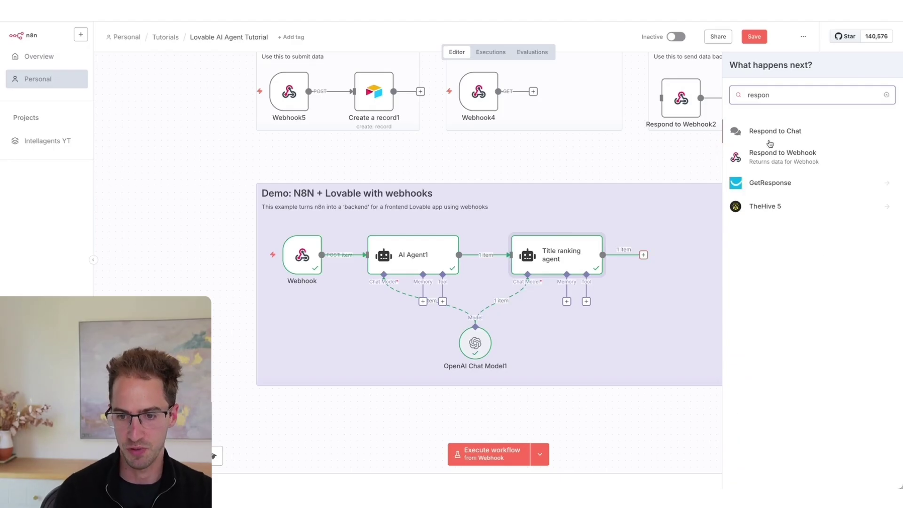
click(771, 155)
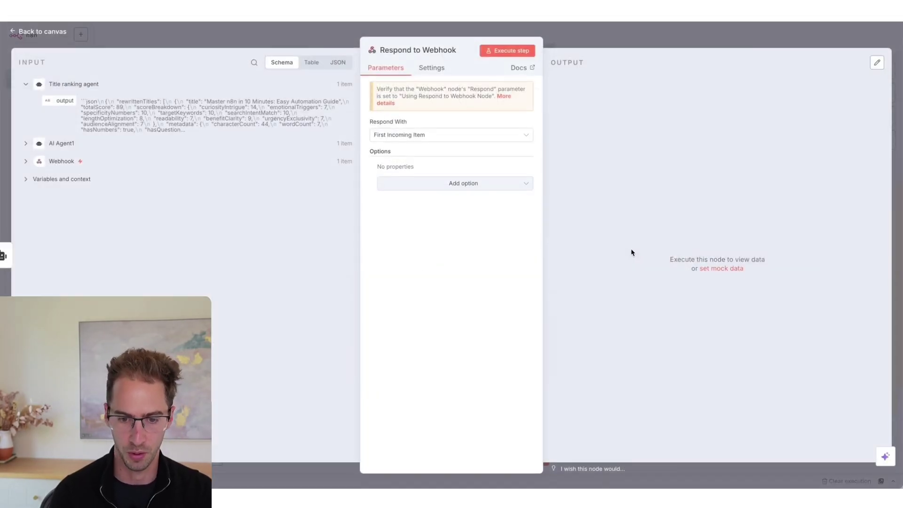
click(413, 136)
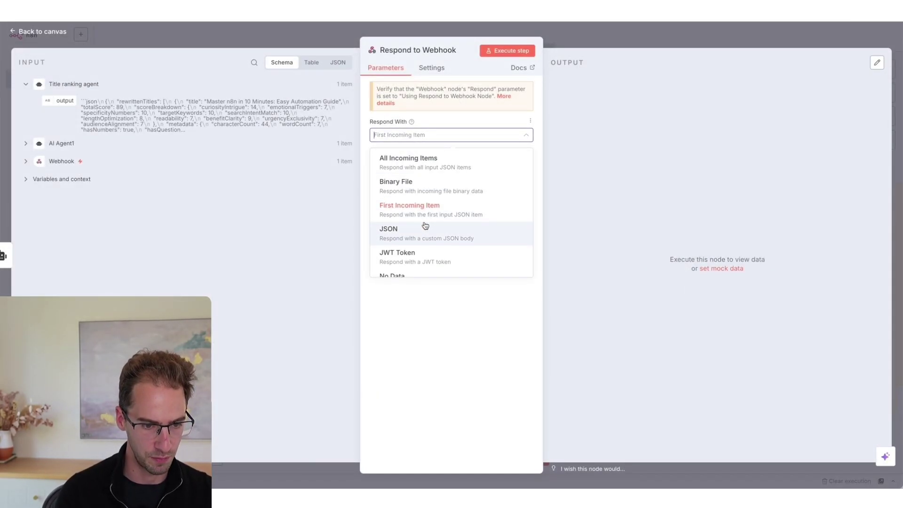
click(580, 199)
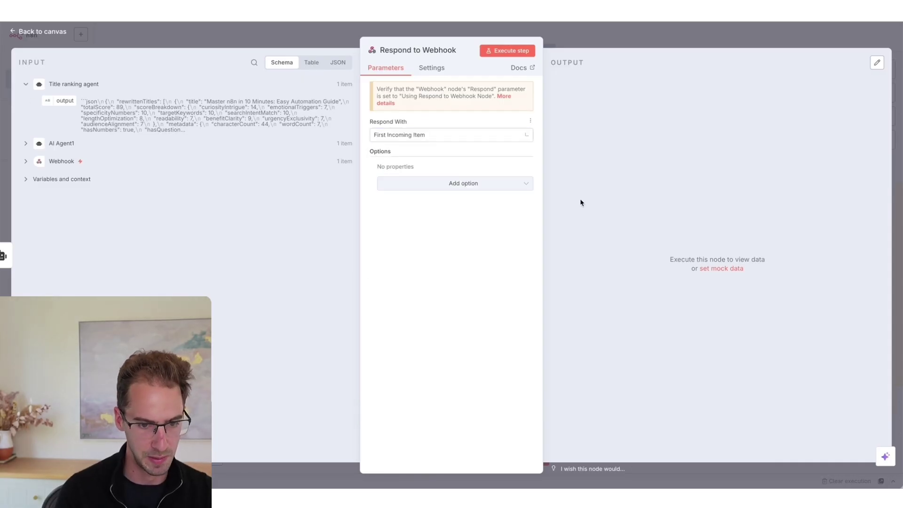
click(600, 44)
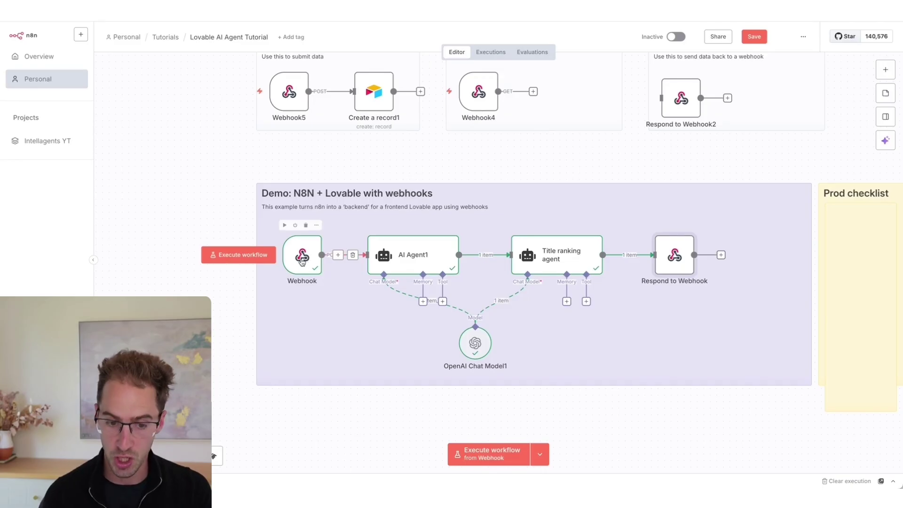
Step: Set the Webhook node's Respond option to Using 'Respond to Webhook' Node and return to the canvas
click(296, 264)
double_click(294, 264)
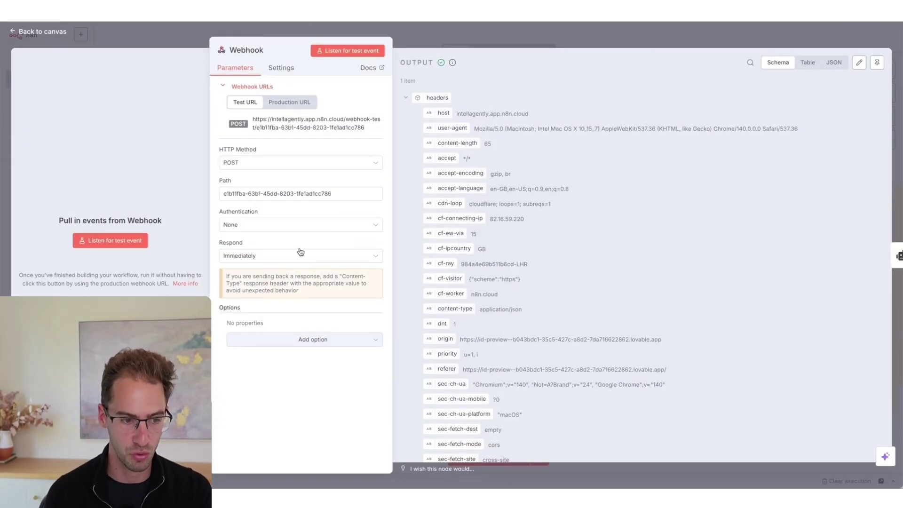
click(239, 258)
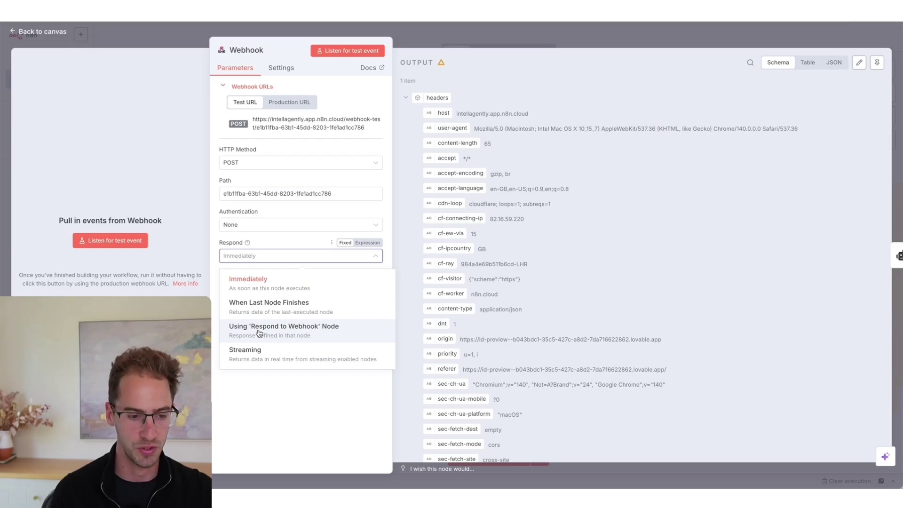
click(259, 333)
key(Escape)
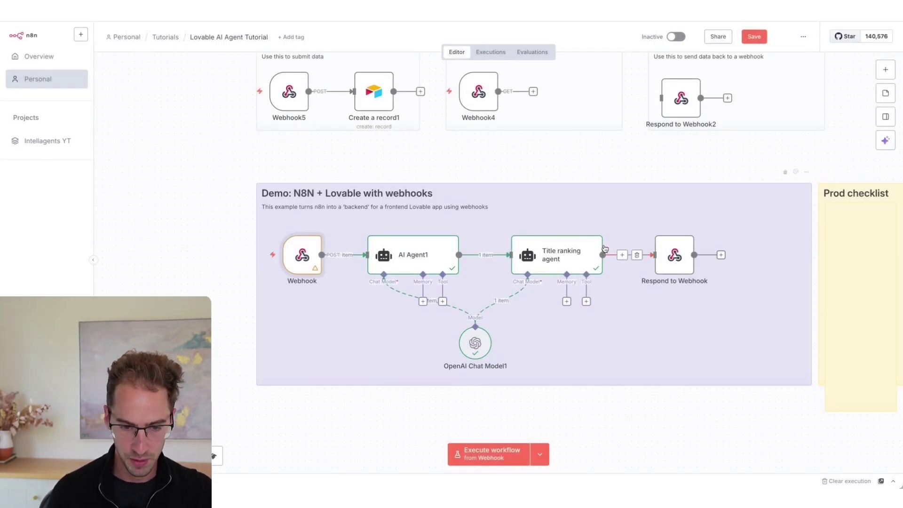
Step: Execute the workflow in n8n so the Webhook listens for a test call from the Lovable app
click(308, 11)
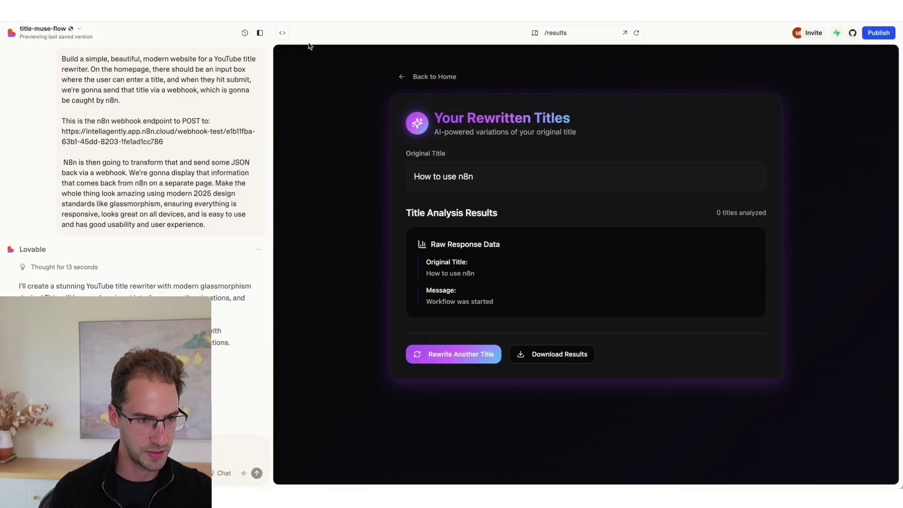
click(377, 10)
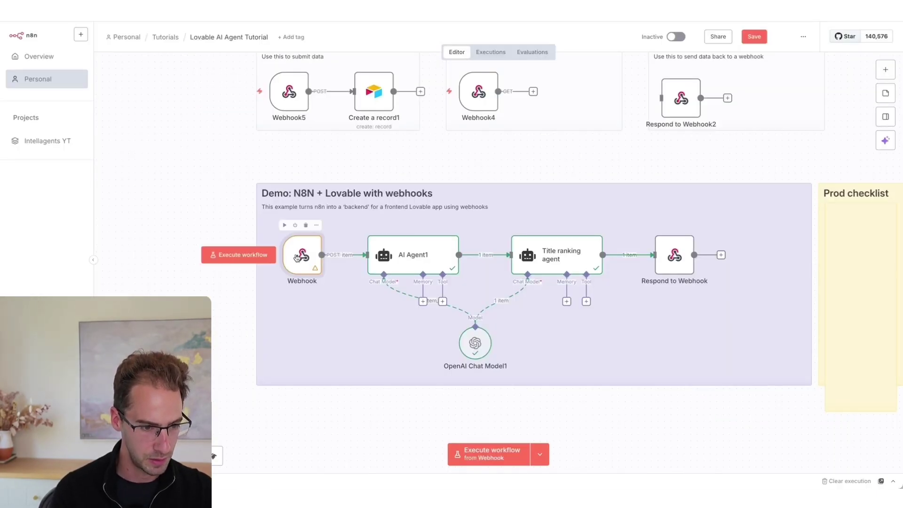
scroll(297, 256, up, 3)
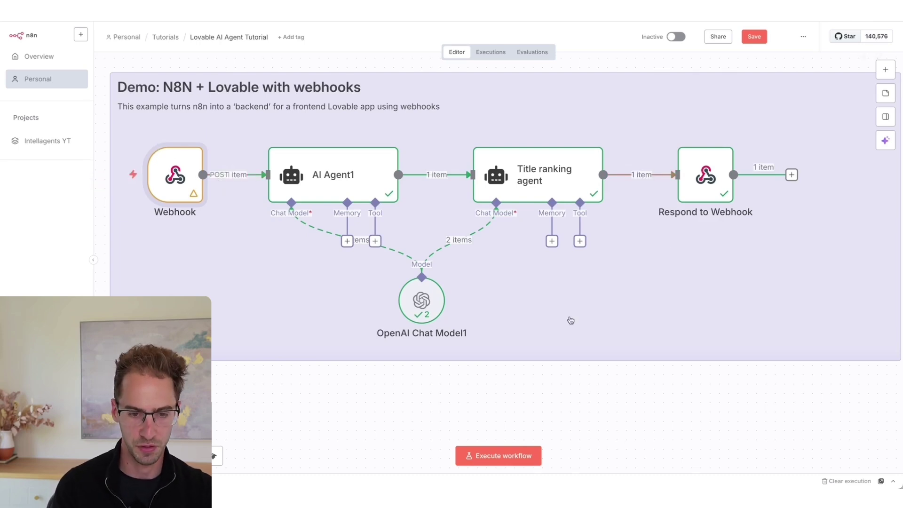
click(501, 461)
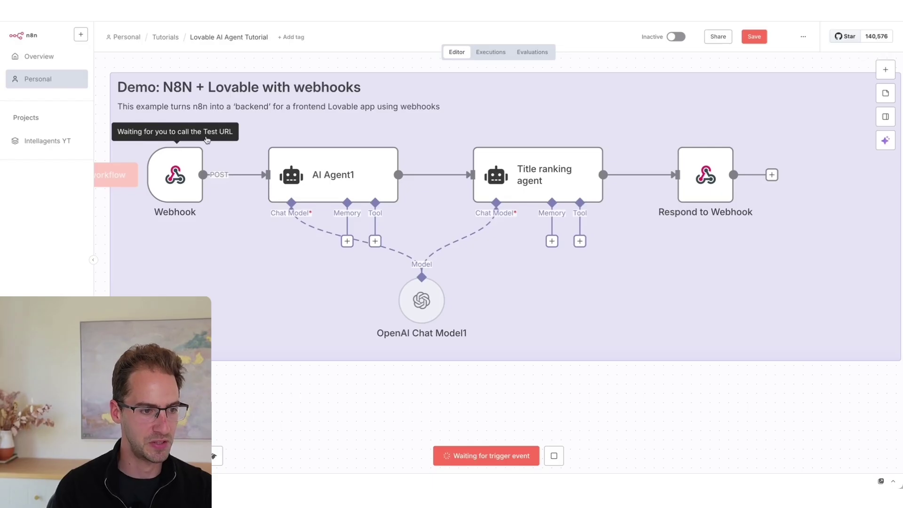
Step: Switch to the Lovable preview and submit the title "How to use webhooks in n8n" for rewriting
key(alt+Tab)
click(509, 268)
text(How to use )
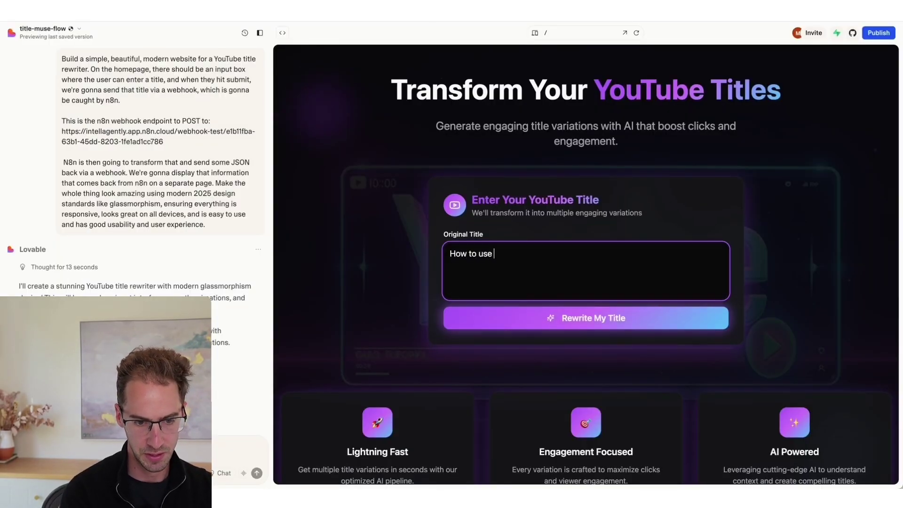
text(webhooks in n8n)
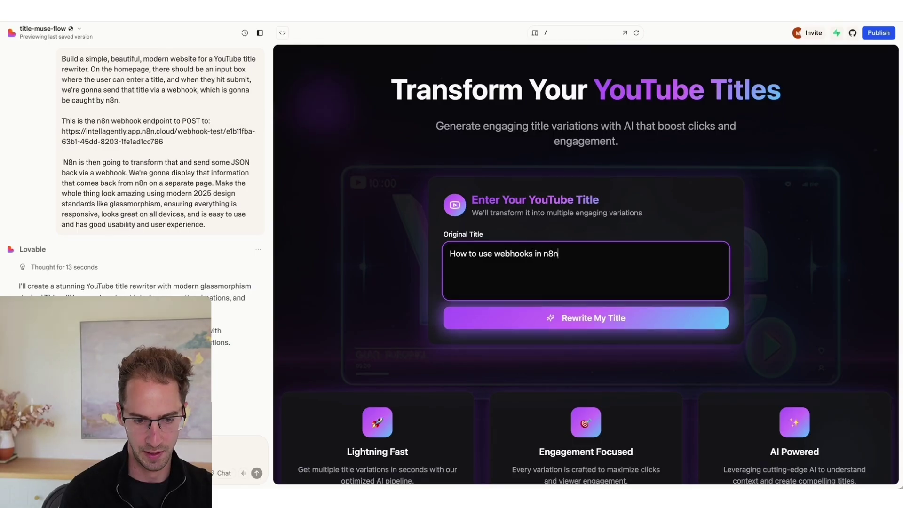
click(556, 322)
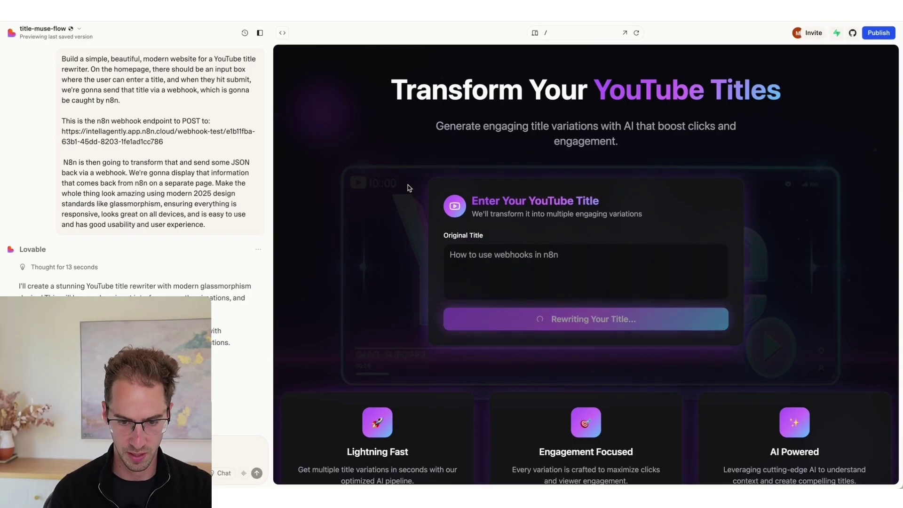
Step: Switch back to n8n and inspect the Webhook node's received output
key(super+Tab)
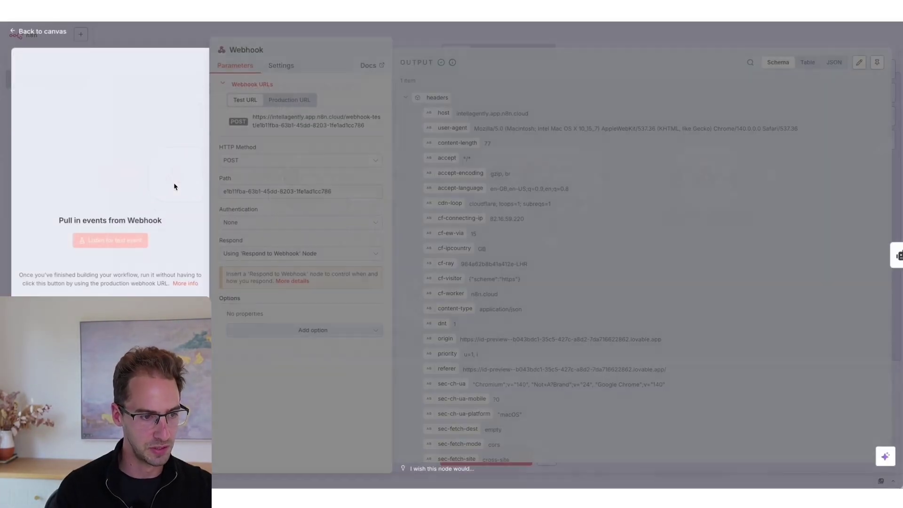
double_click(175, 187)
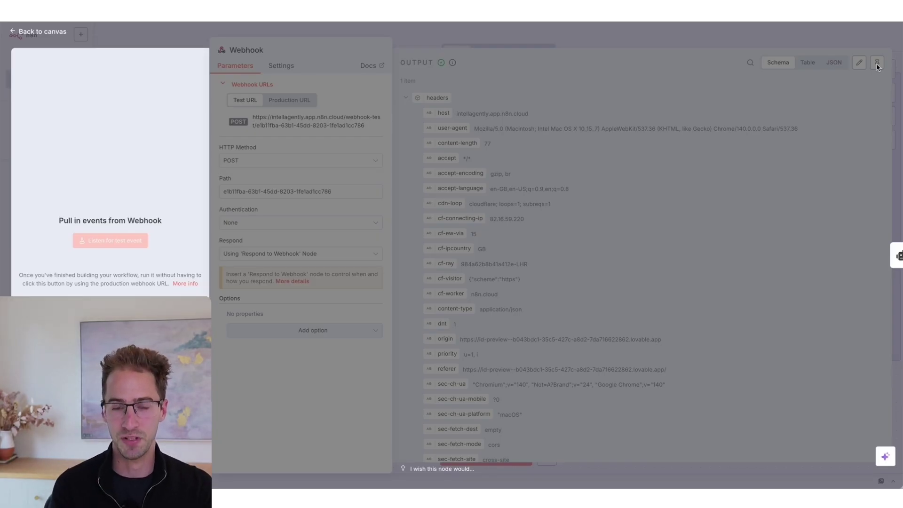
click(762, 44)
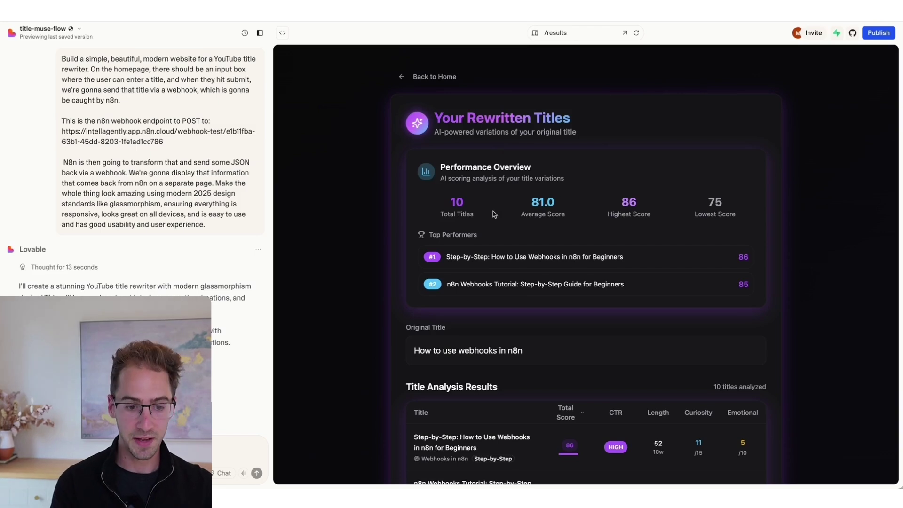
Step: Review the rewritten titles on Lovable's results page, including the performance overview and the columns of the analysis table
scroll(497, 143, down, 3)
scroll(518, 330, down, 7)
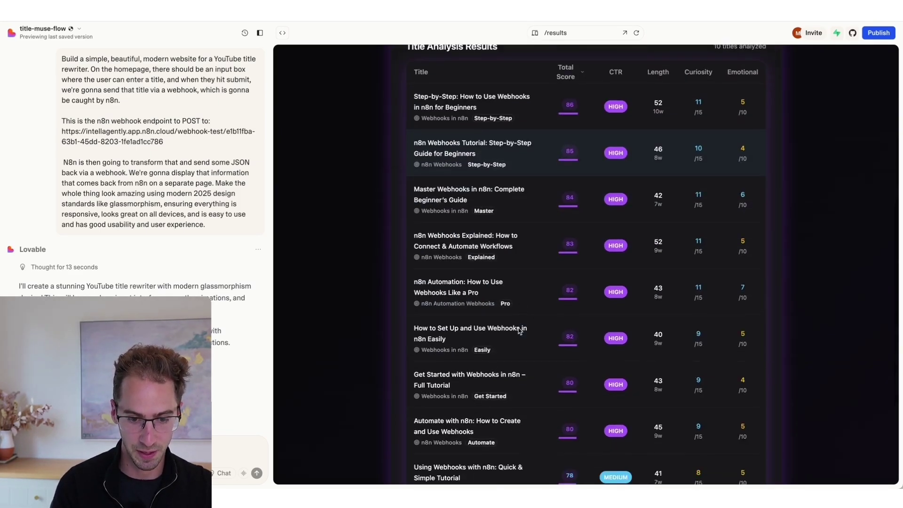
scroll(497, 284, up, 8)
scroll(497, 284, up, 2)
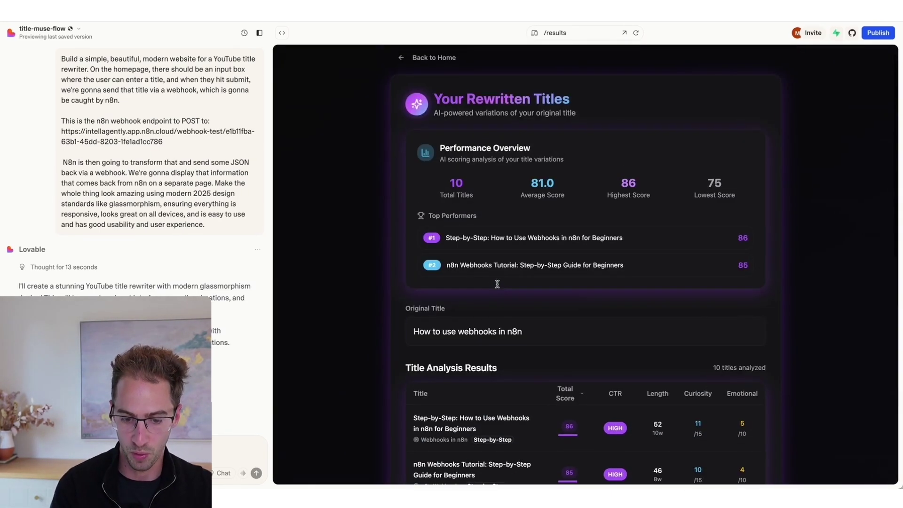
scroll(593, 440, right, 5)
scroll(593, 439, up, 1)
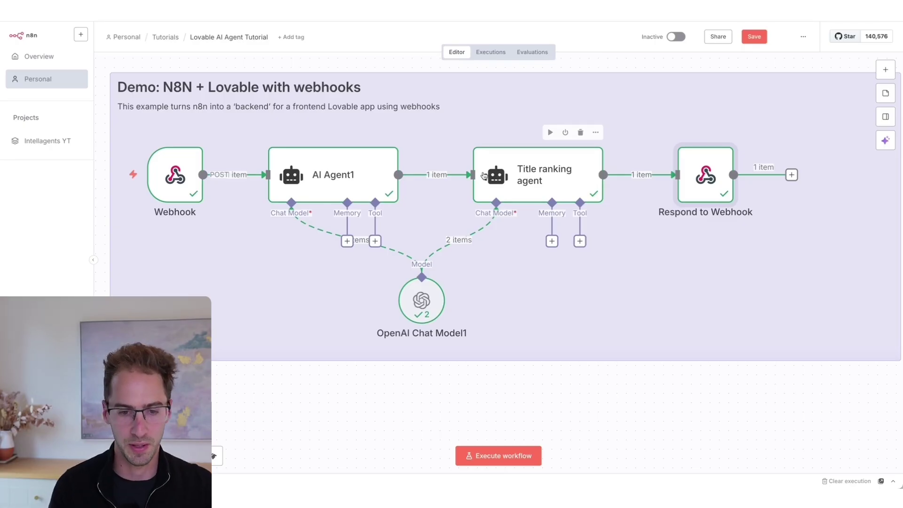
Step: Activate the Lovable AI Agent Tutorial workflow in n8n, following the Prod checklist, and dismiss the activation notice
scroll(627, 236, down, 5)
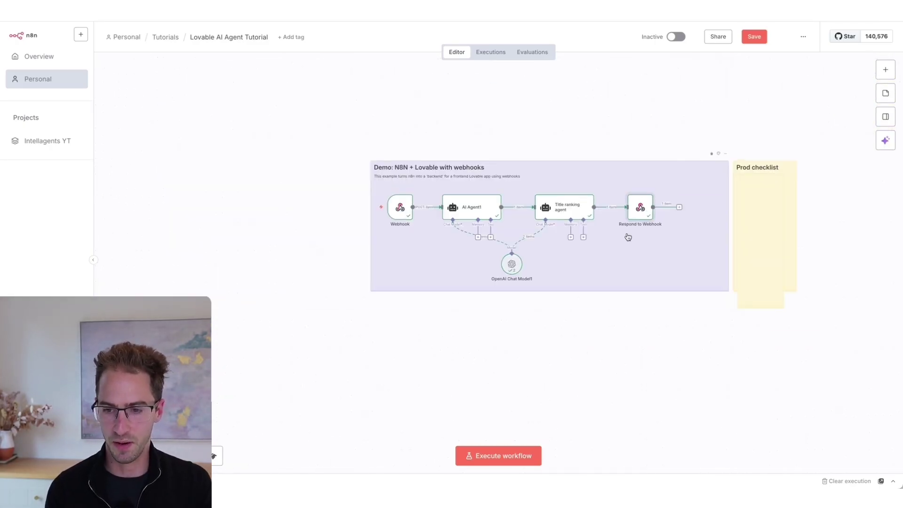
key(1)
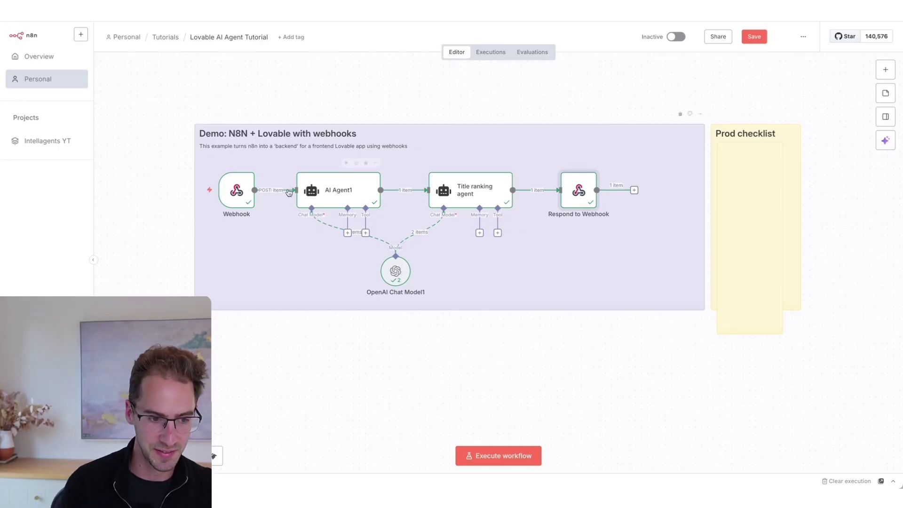
mouse_move(264, 204)
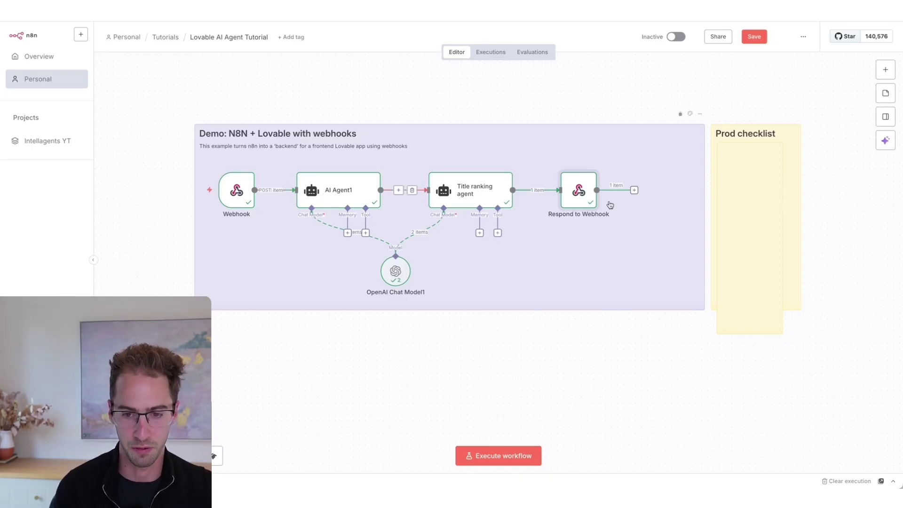
scroll(731, 208, up, 3)
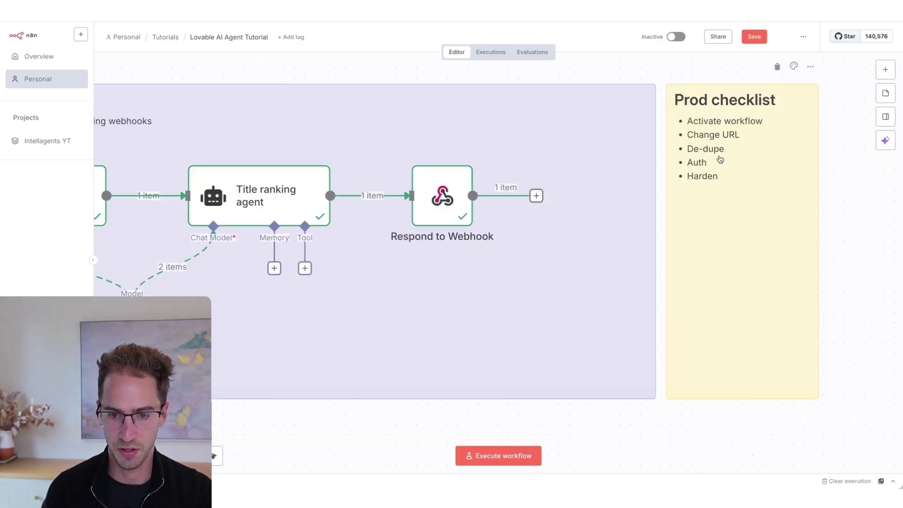
scroll(771, 137, right, 1)
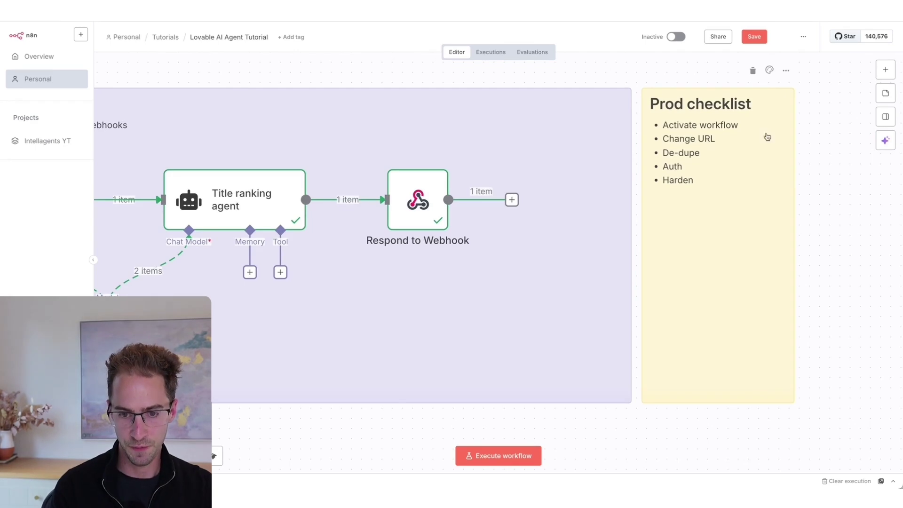
click(674, 37)
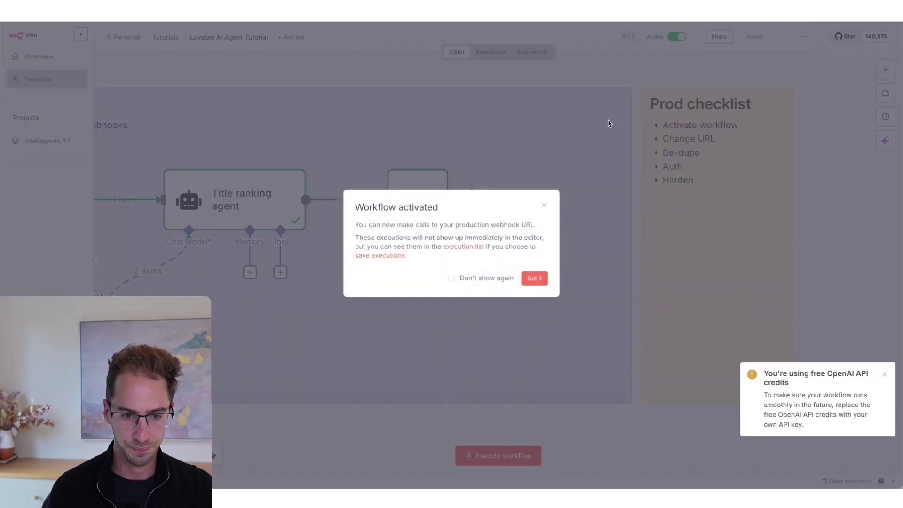
click(535, 278)
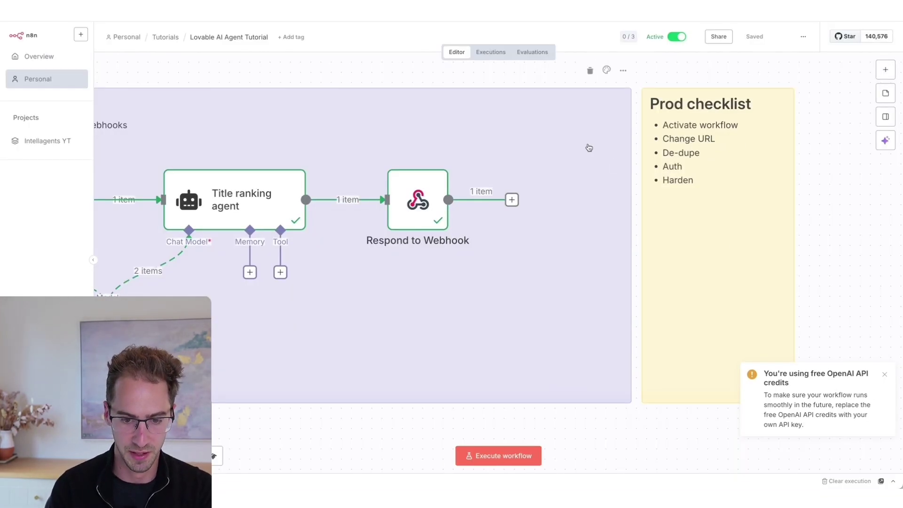
Step: Copy the Webhook node's production URL and switch to Lovable to request the URL change in the chat
scroll(464, 161, left, 5)
scroll(464, 162, down, 3)
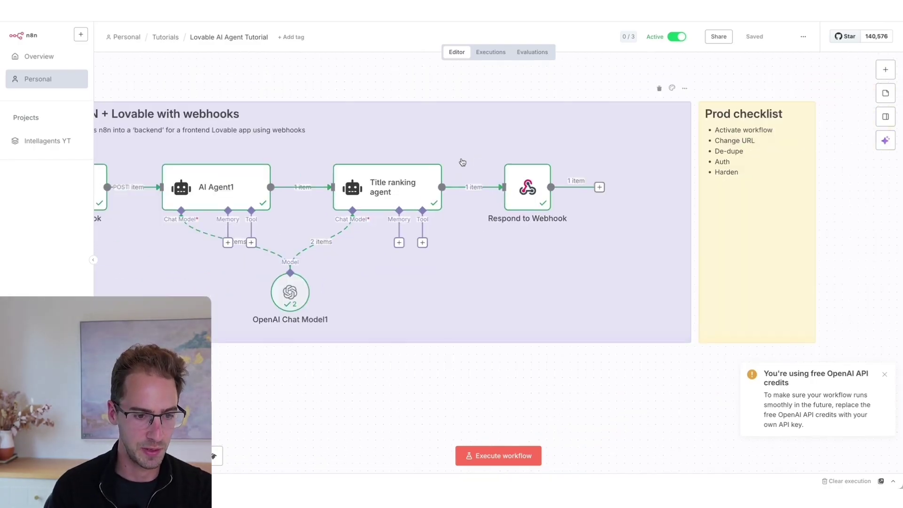
double_click(161, 185)
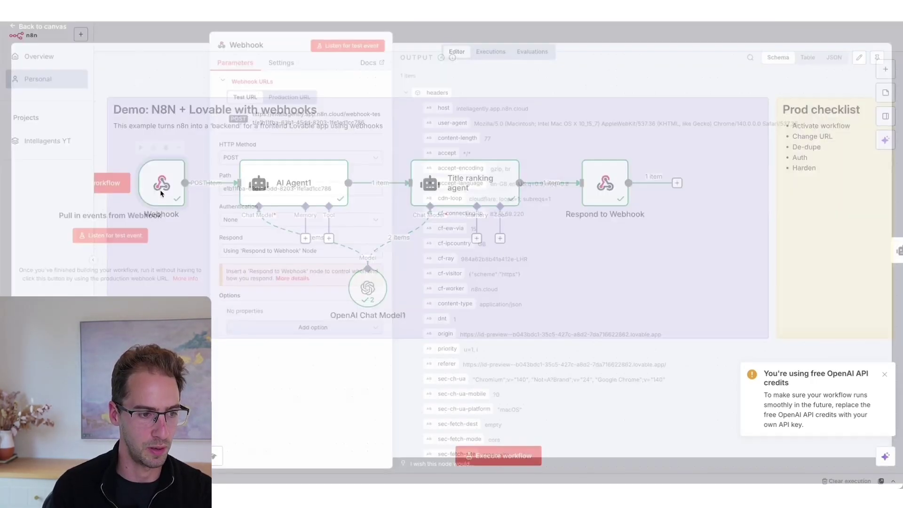
click(290, 102)
double_click(299, 120)
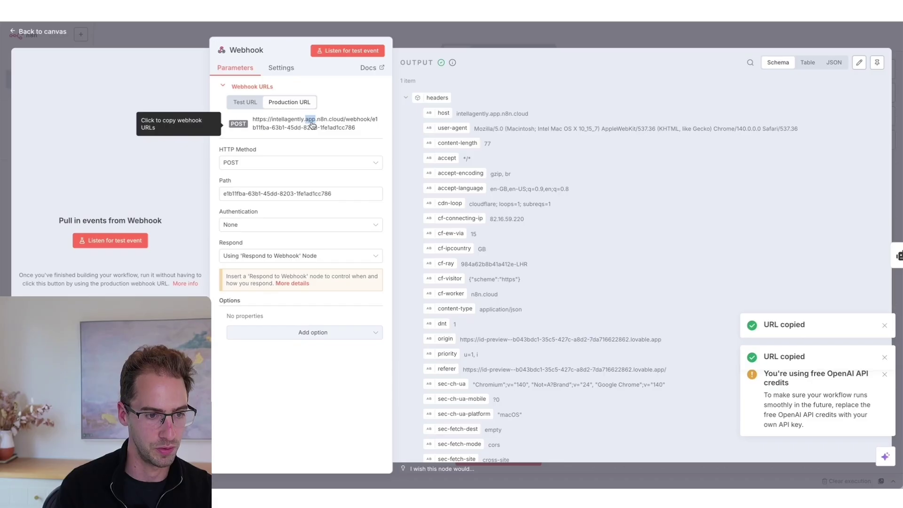
drag(364, 133, 341, 114)
click(188, 13)
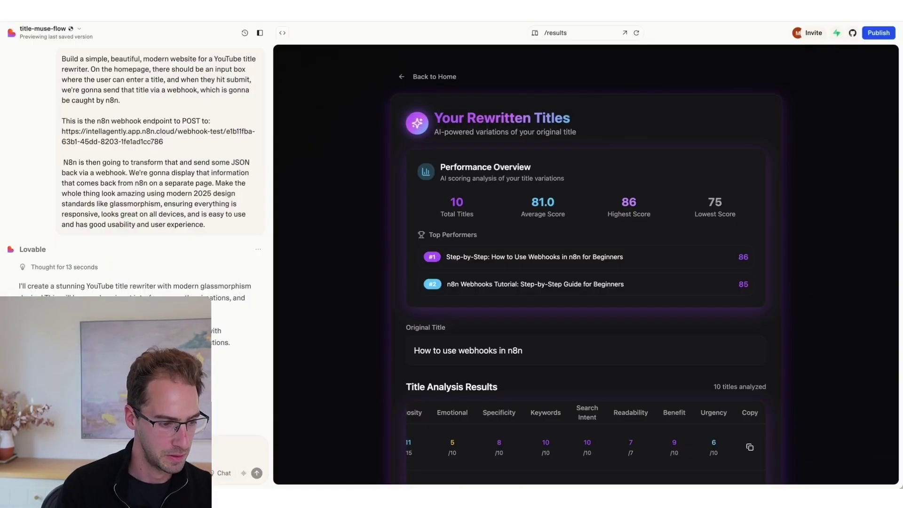
text(Change URL)
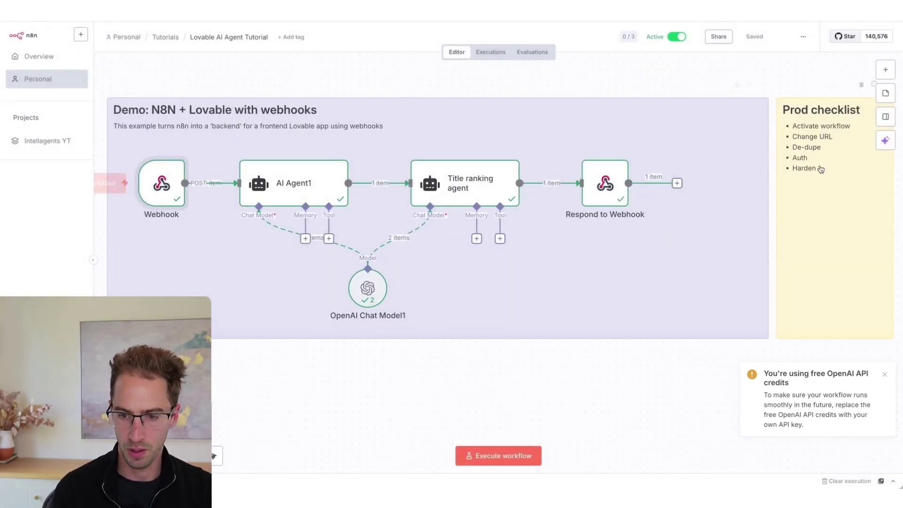
Step: Try to insert a Filter node between the Webhook and AI Agent1
scroll(229, 167, left, 3)
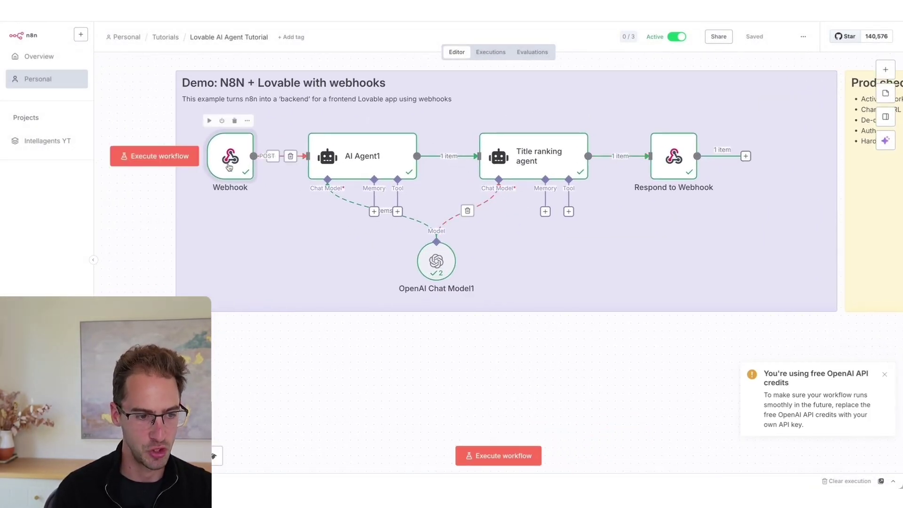
drag(229, 167, 221, 167)
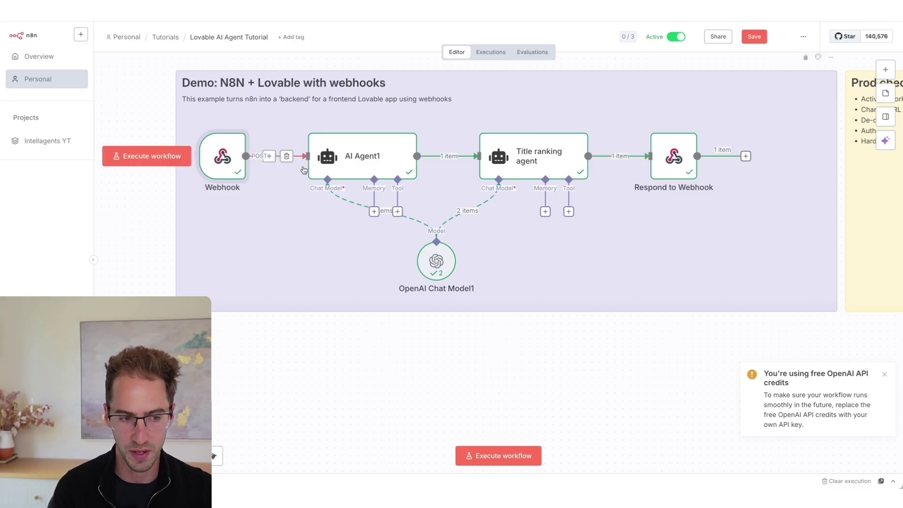
click(270, 156)
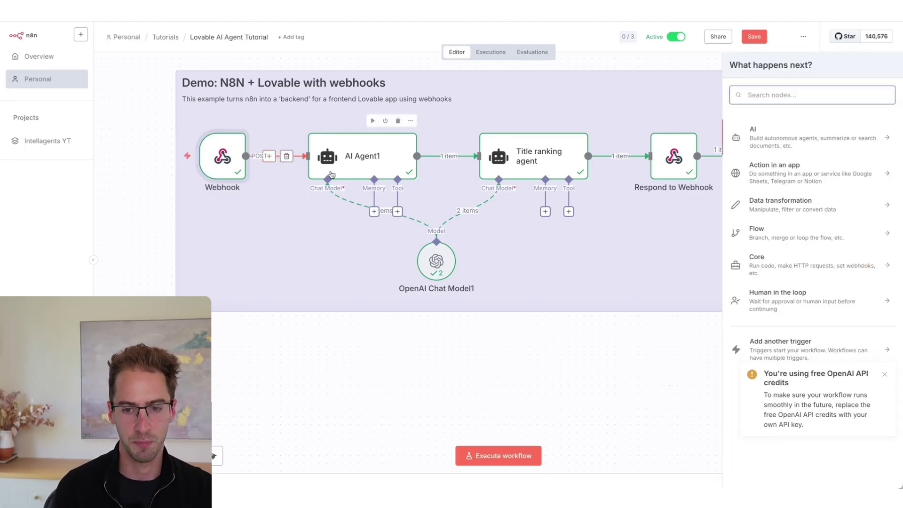
text(filter)
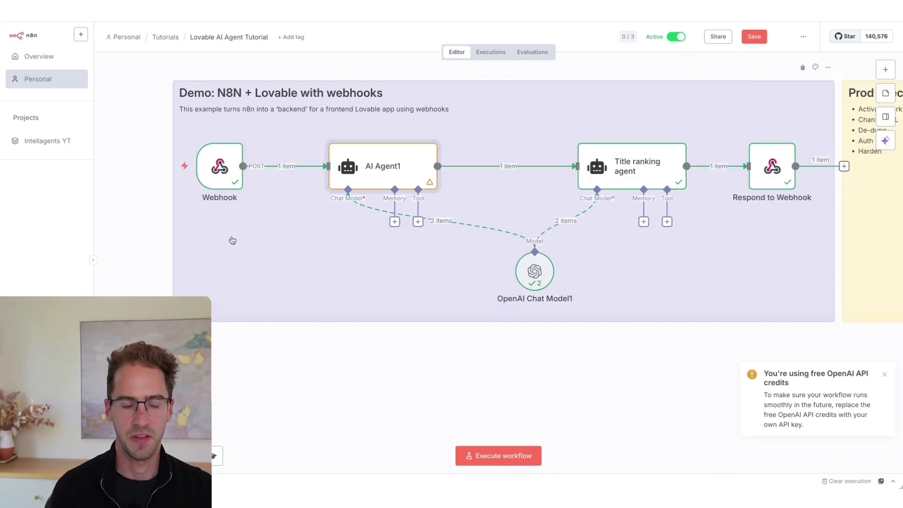
Step: Insert a Remove Duplicates node between the Webhook and AI Agent1 with the action Remove items processed in previous executions
click(279, 167)
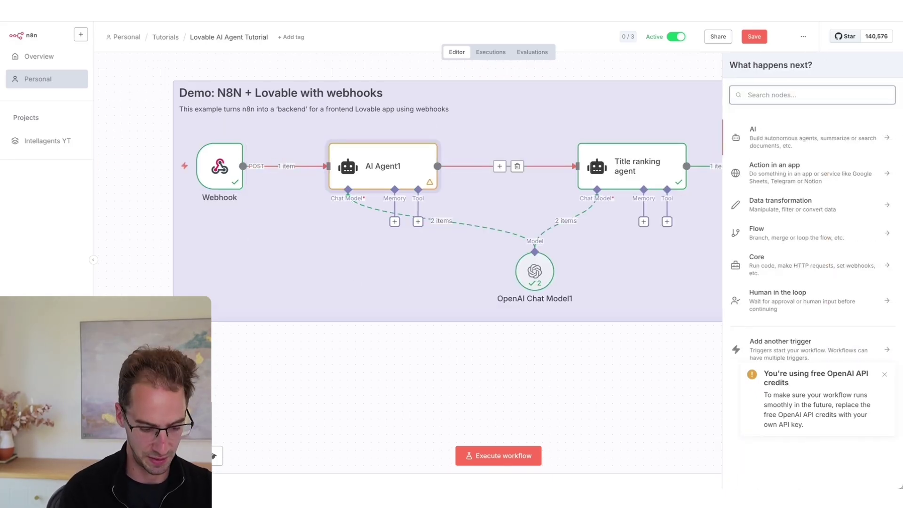
text(remove)
click(785, 133)
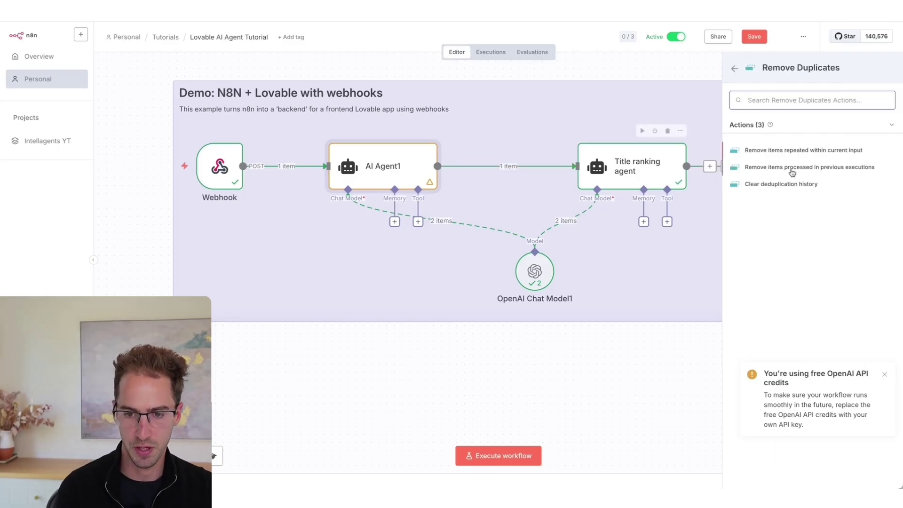
click(785, 167)
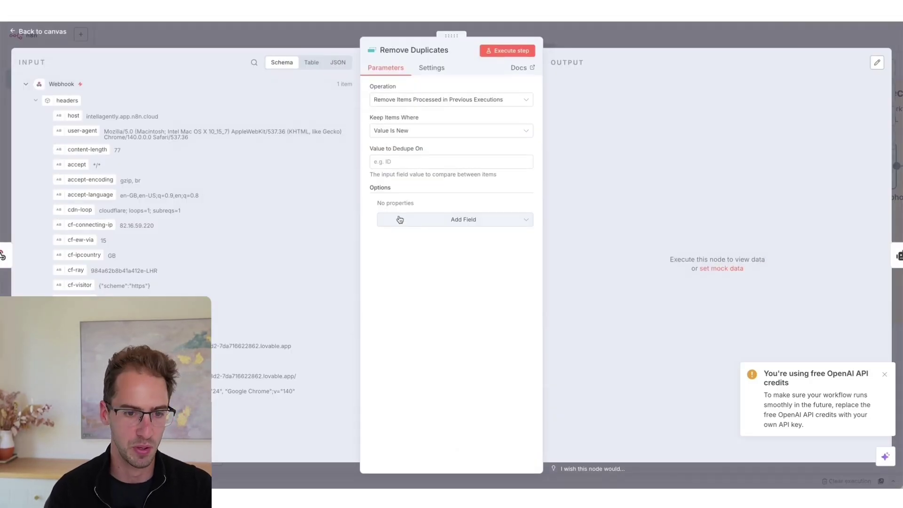
Step: Map the webhook body's timestamp as the value to dedupe on in the Remove Duplicates node and return to the canvas
click(420, 163)
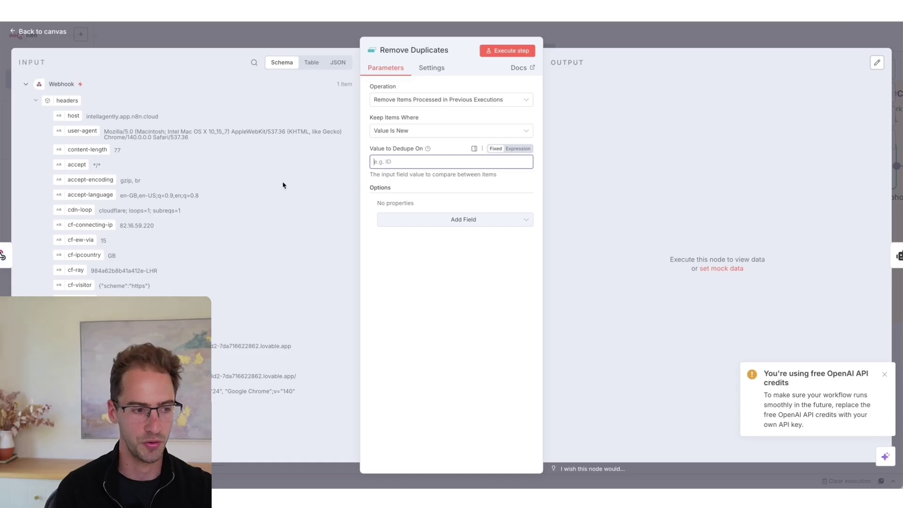
click(36, 101)
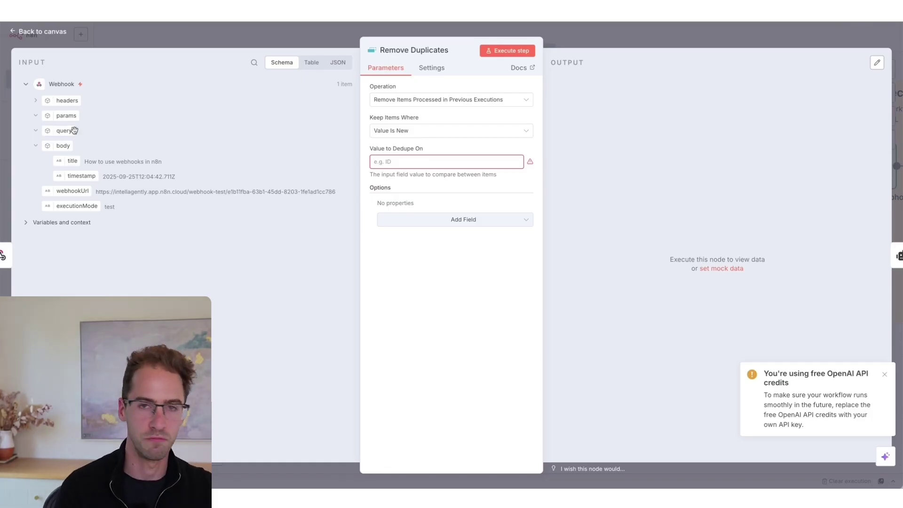
drag(81, 177, 401, 163)
click(603, 44)
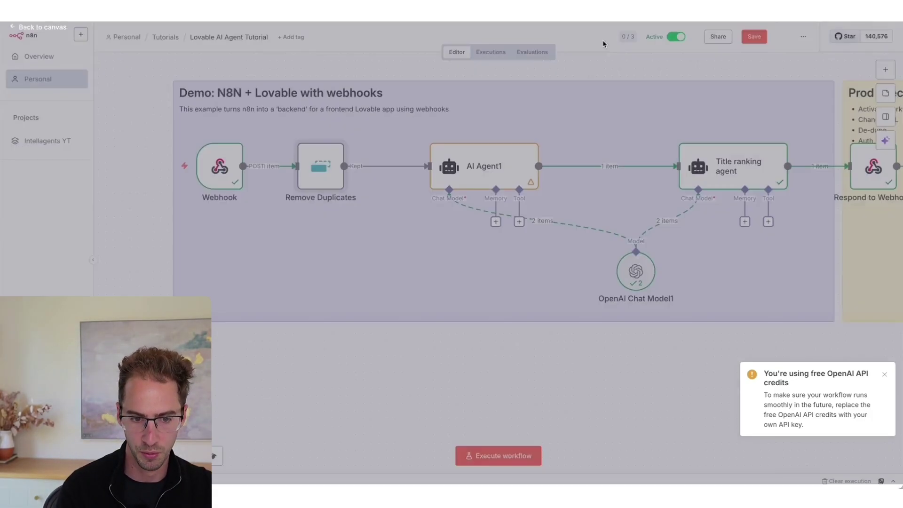
Step: Open the Webhook node and set its authentication to Basic Auth
scroll(659, 178, right, 5)
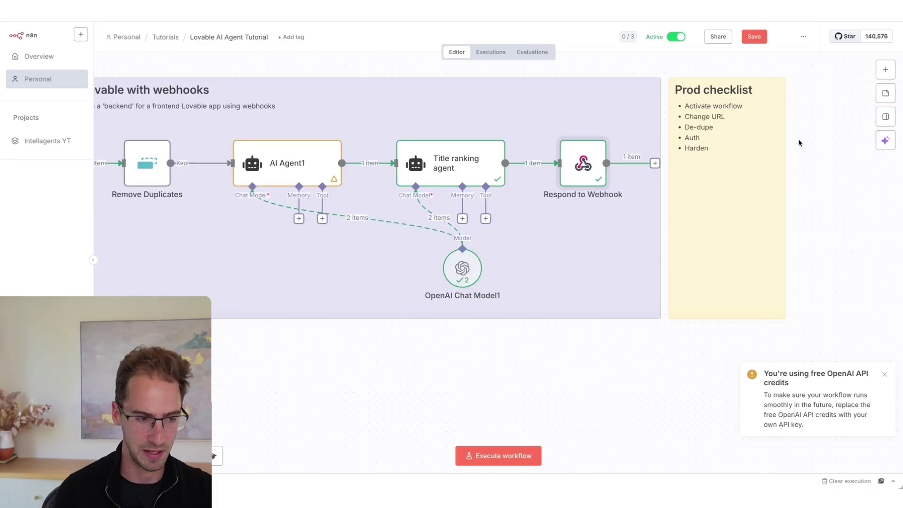
scroll(662, 173, left, 5)
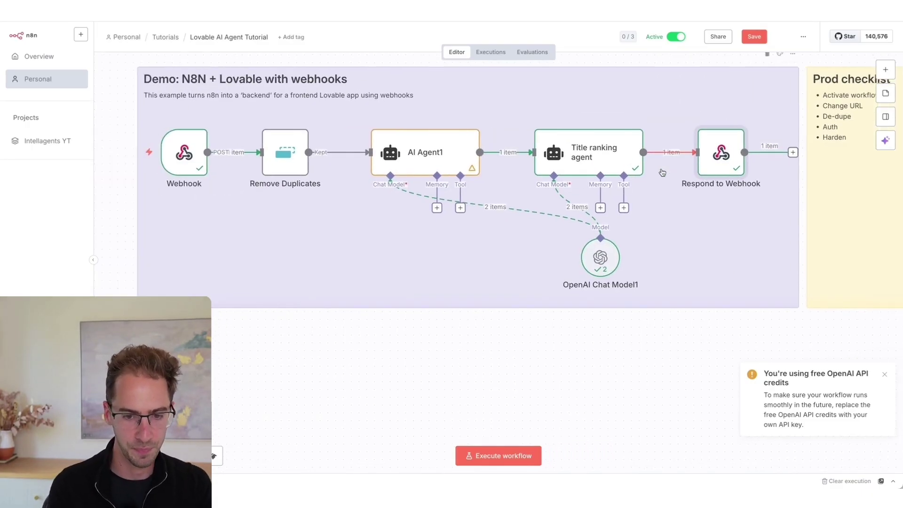
scroll(662, 173, left, 1)
scroll(625, 155, right, 1)
mouse_move(176, 159)
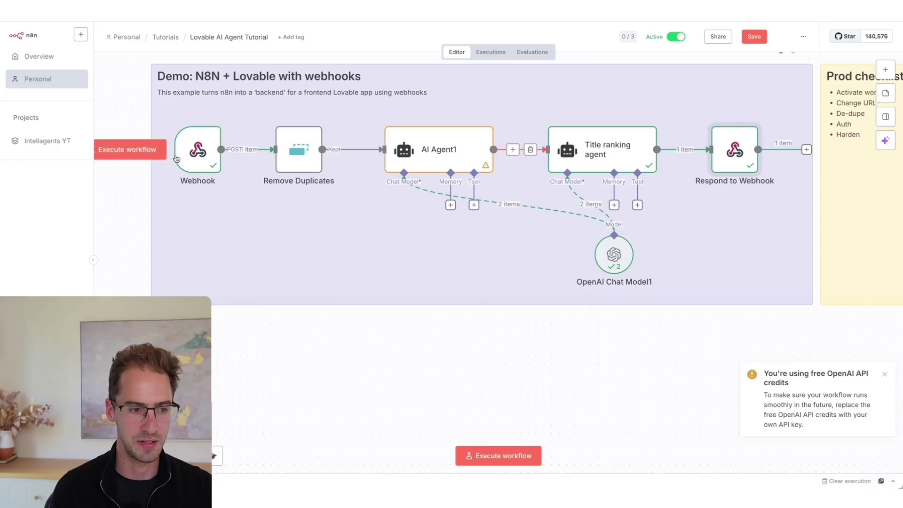
double_click(215, 149)
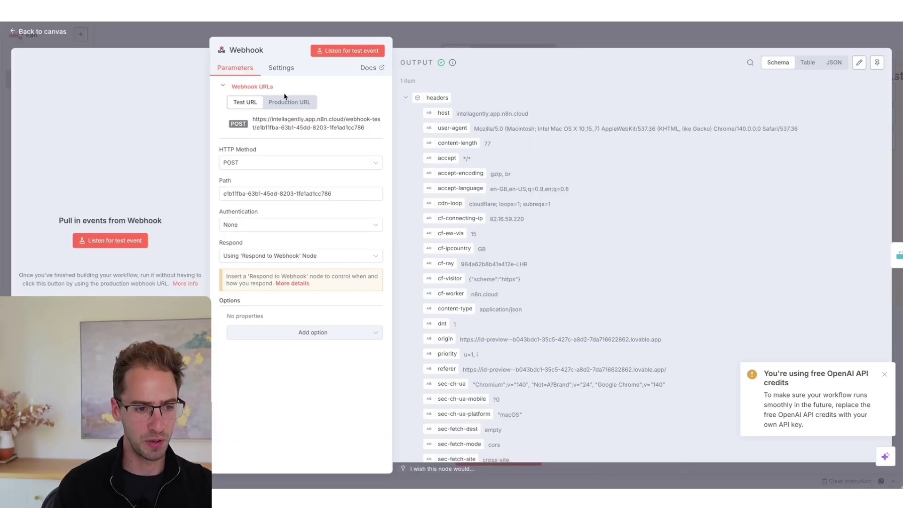
click(266, 228)
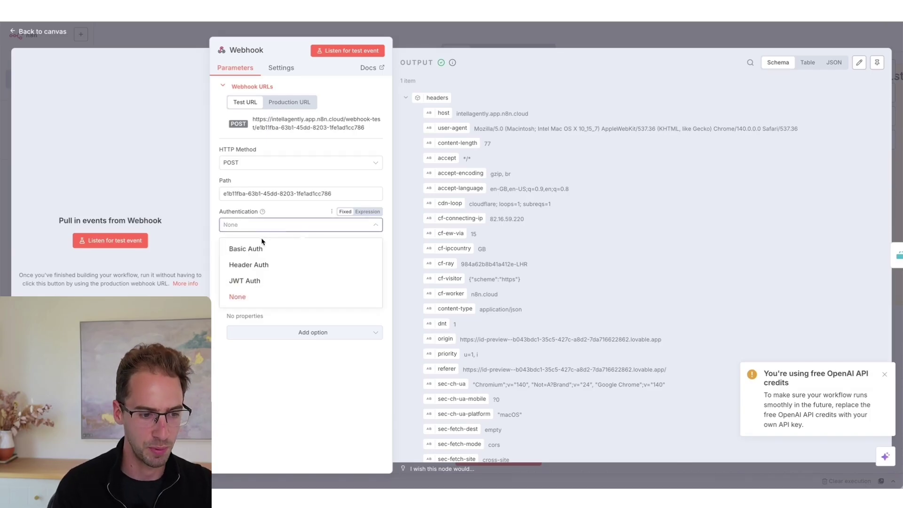
click(260, 224)
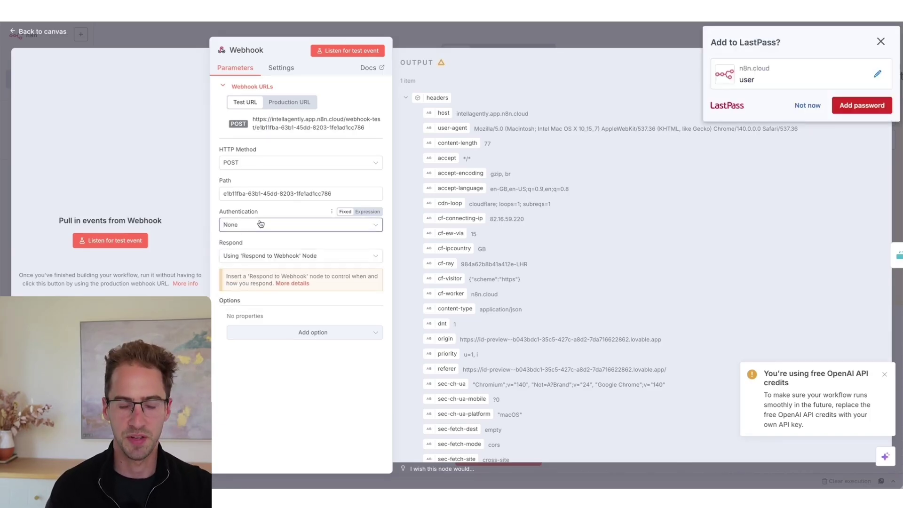
click(266, 227)
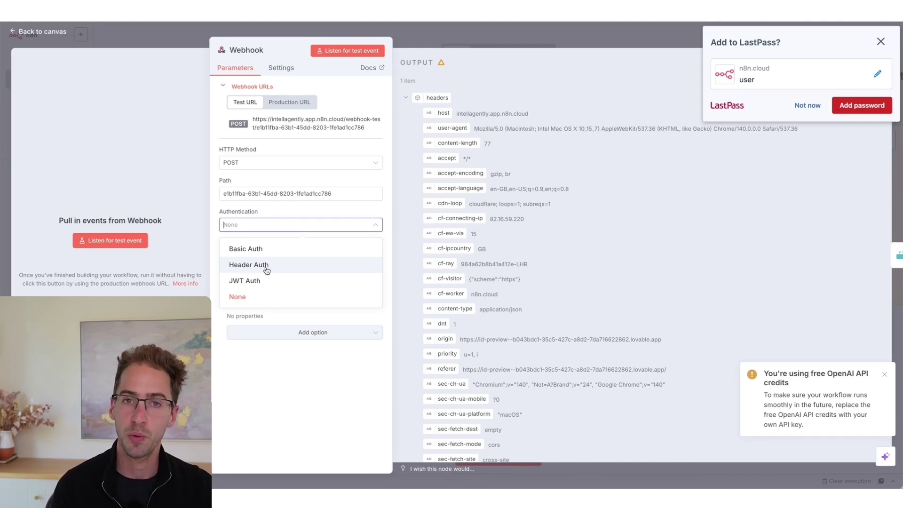
click(258, 248)
Step: Create a new Basic Auth credential for the webhook with the user "user" and enter its password
click(263, 253)
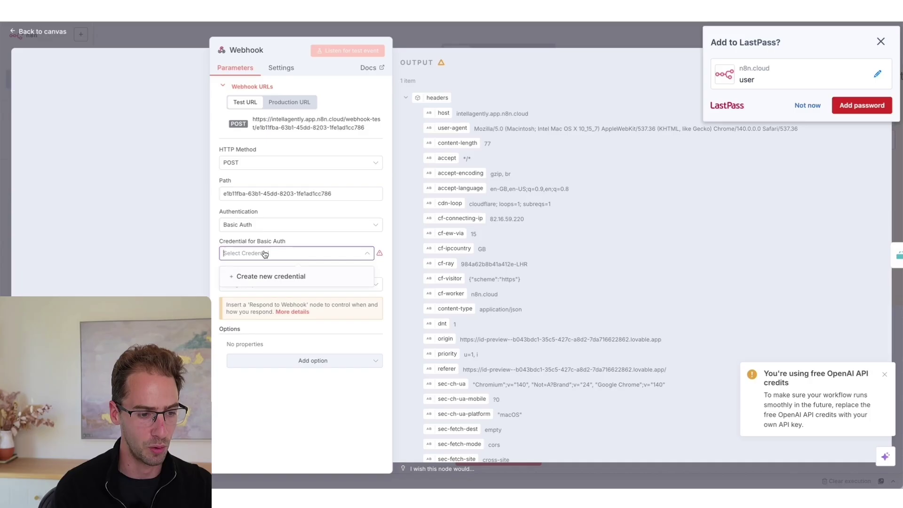
click(272, 274)
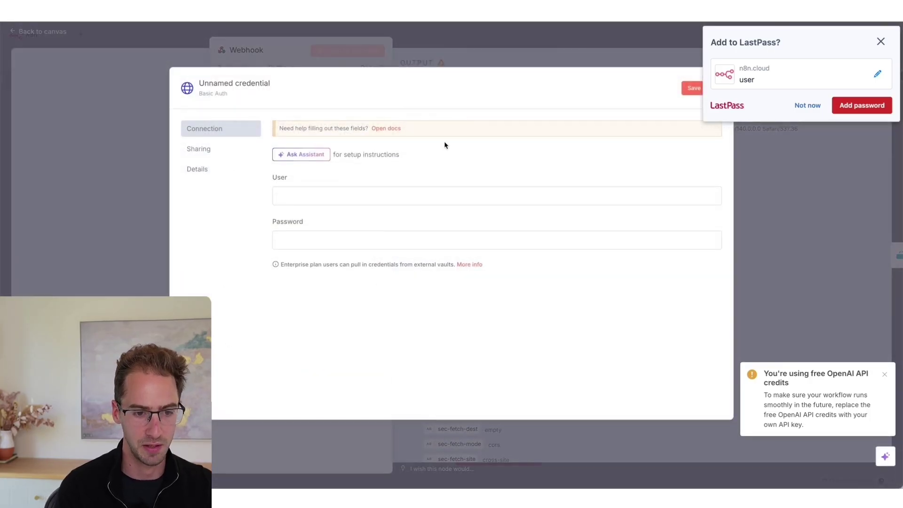
click(340, 203)
text(user)
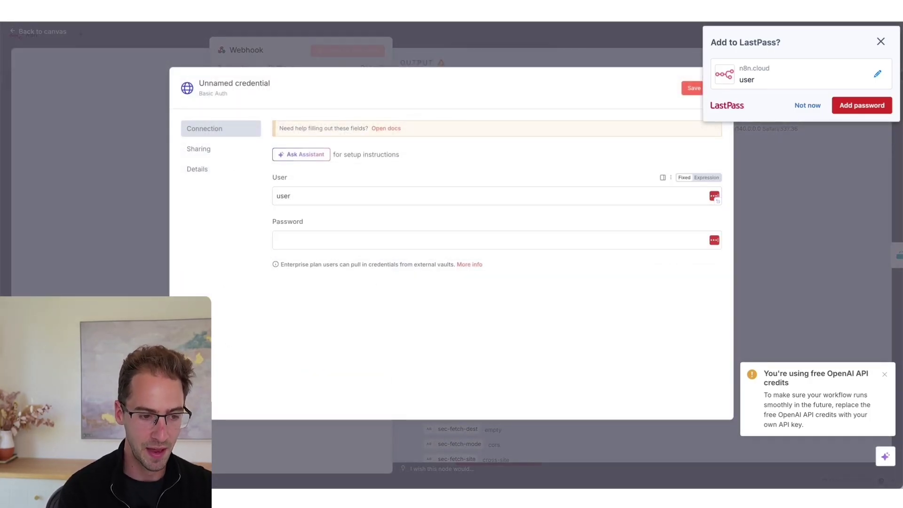
key(Tab)
key(ctrl+v)
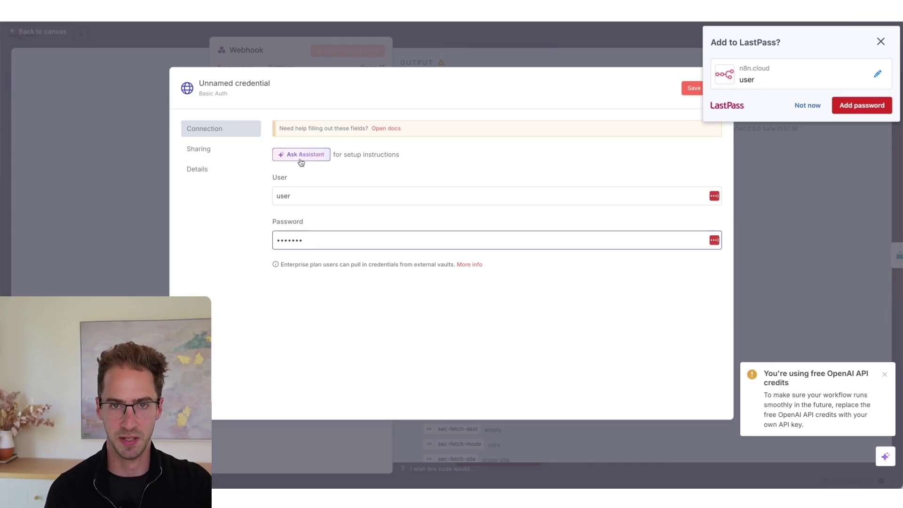
Step: Select Basic Auth with the unnamed credential for the webhook's authentication
click(272, 225)
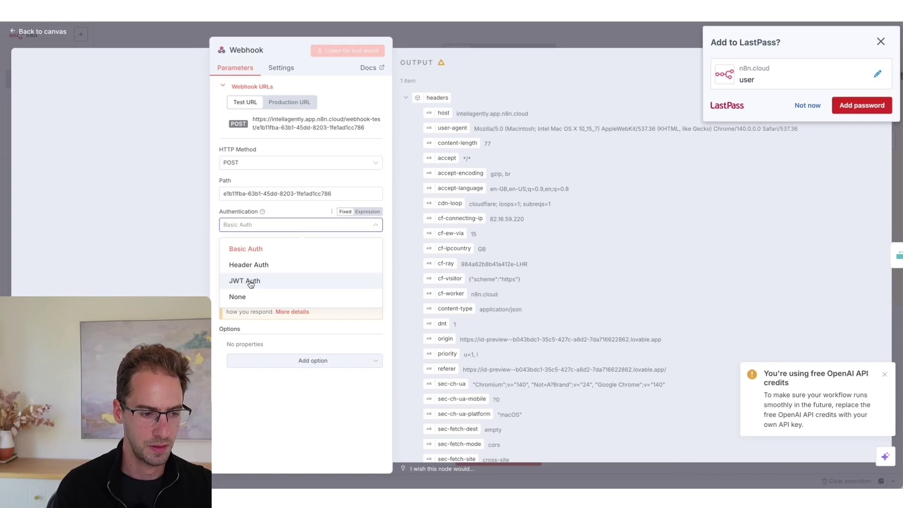
click(245, 248)
click(250, 252)
click(253, 230)
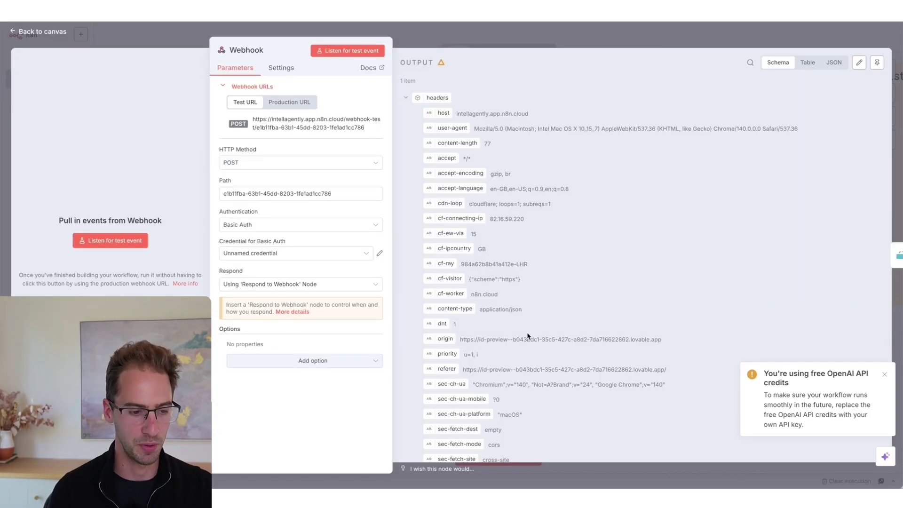
Step: Add the Allowed Origins (CORS) option to the Webhook node and set it to lovable.dev
click(305, 360)
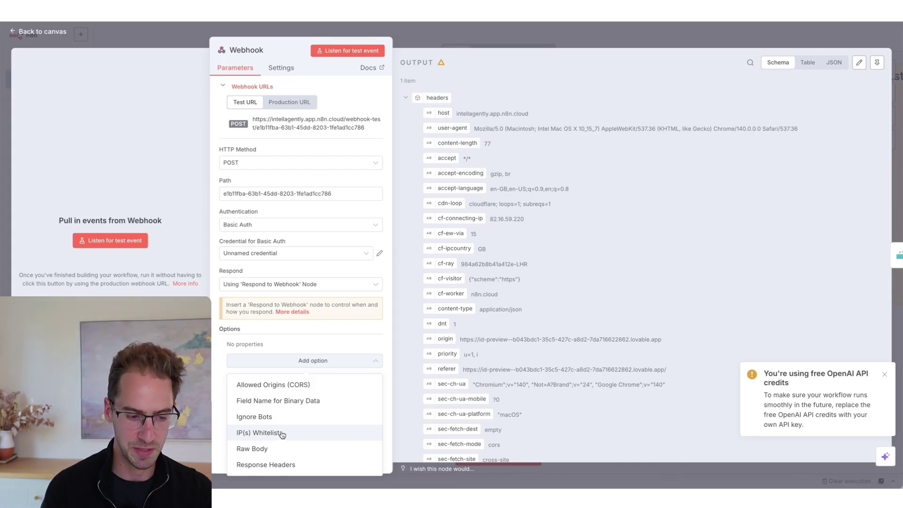
click(266, 385)
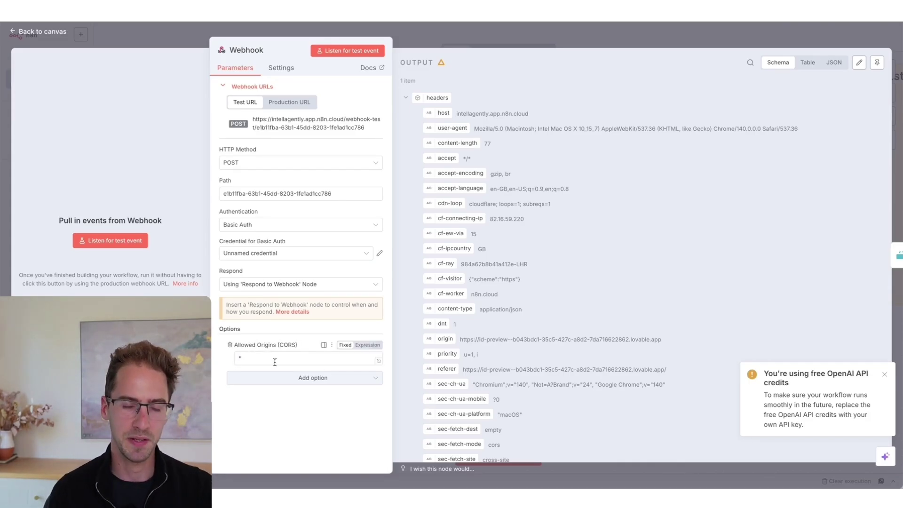
double_click(256, 357)
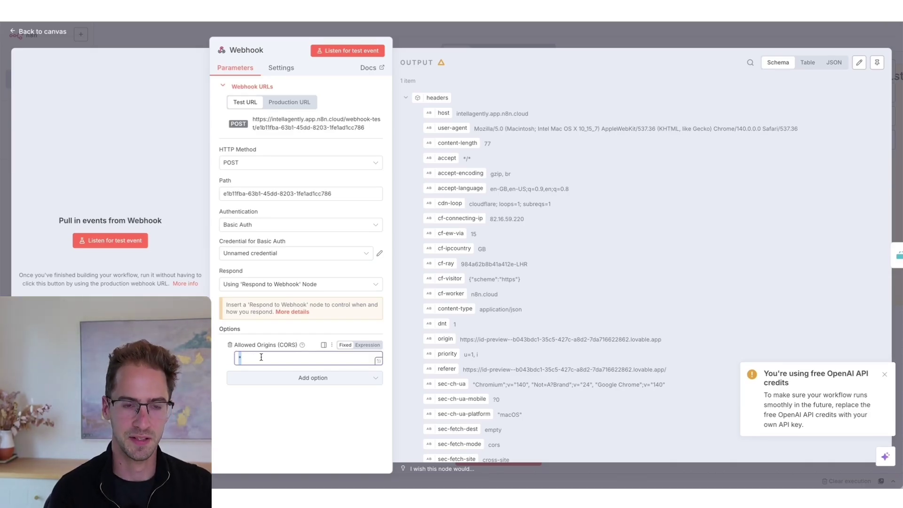
text(lov)
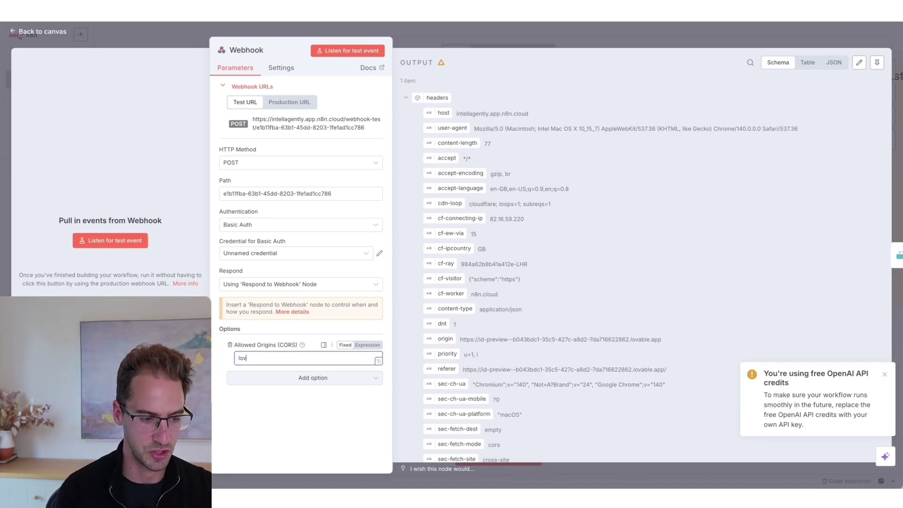
text(able.dev)
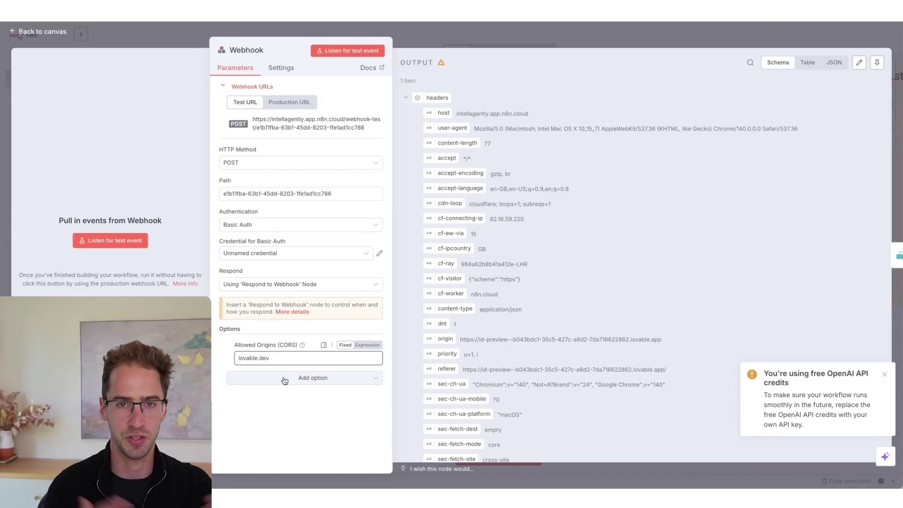
Step: Add the Ignore Bots option to the Webhook node and enable it, and add an IP(s) Whitelist option
click(307, 380)
click(238, 417)
click(242, 388)
click(310, 408)
click(320, 352)
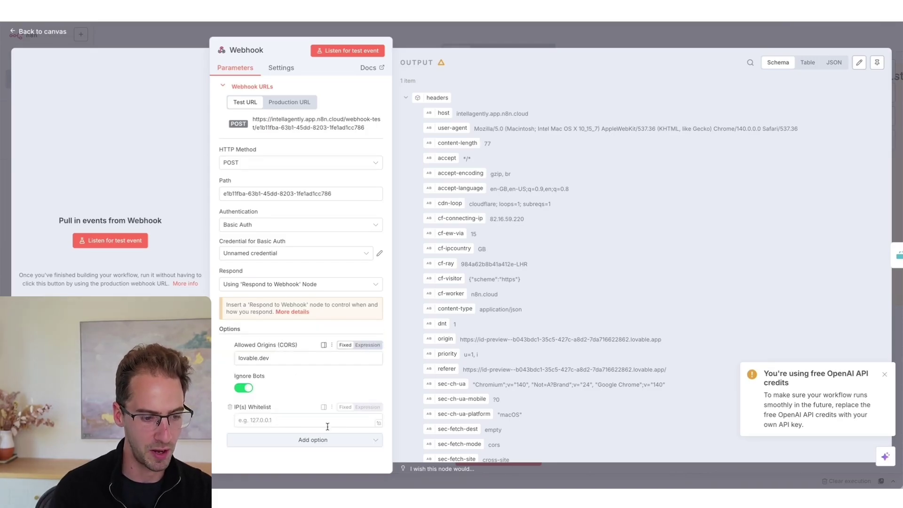
click(292, 421)
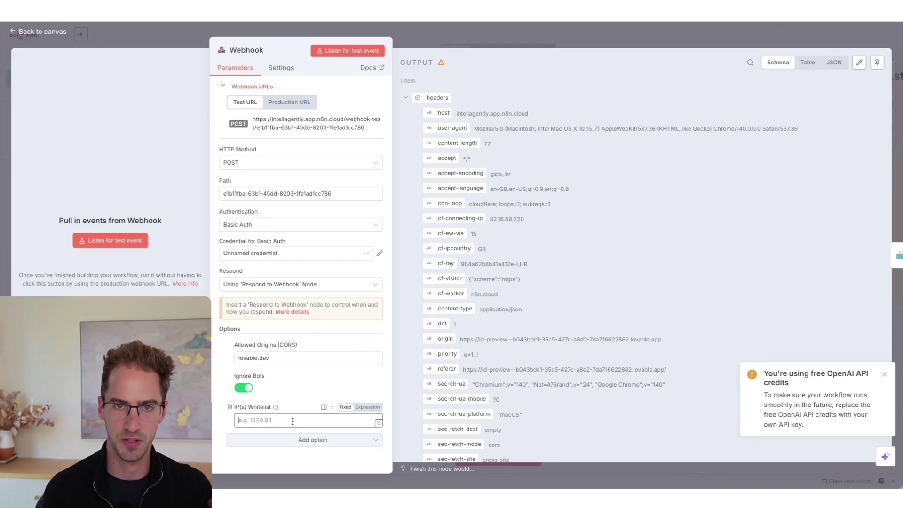